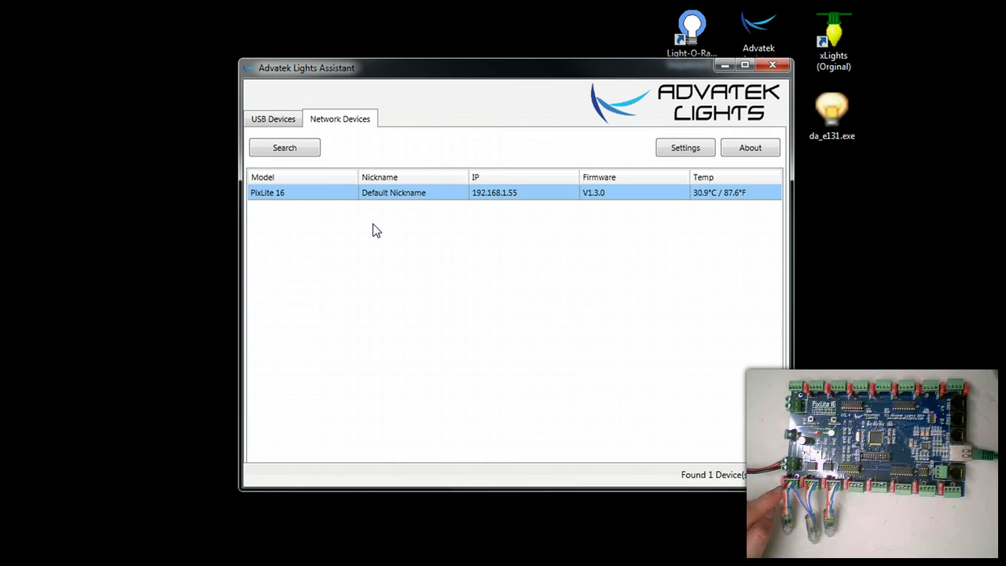
# - Refresh the network device list and select the PixLite 16 controller
pyautogui.click(378, 193)
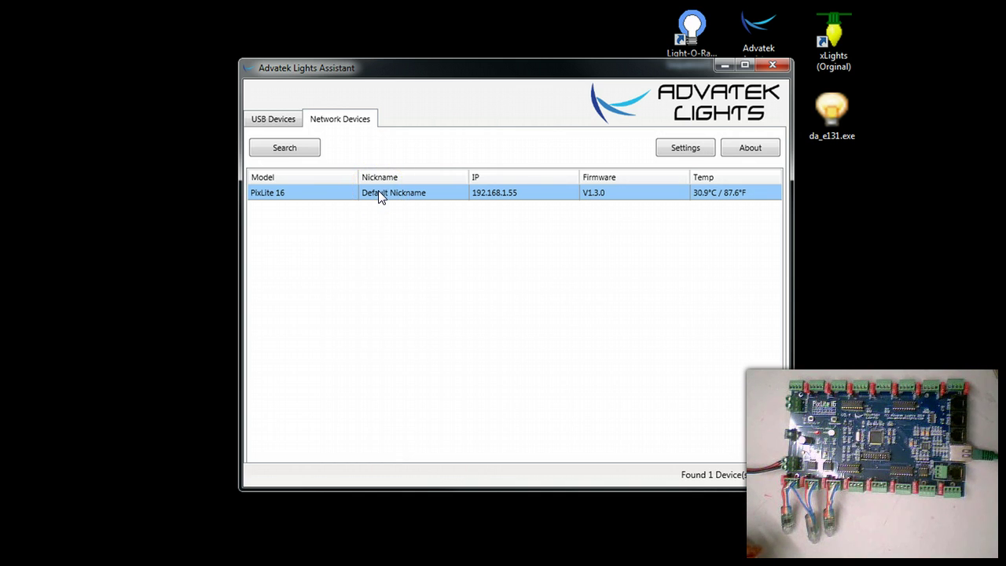
pyautogui.click(284, 147)
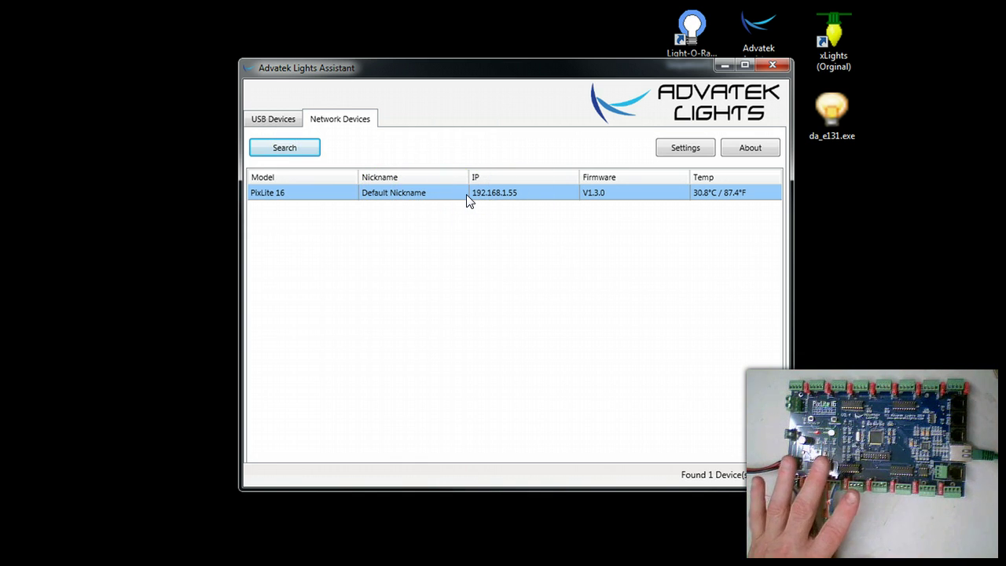
pyautogui.click(503, 197)
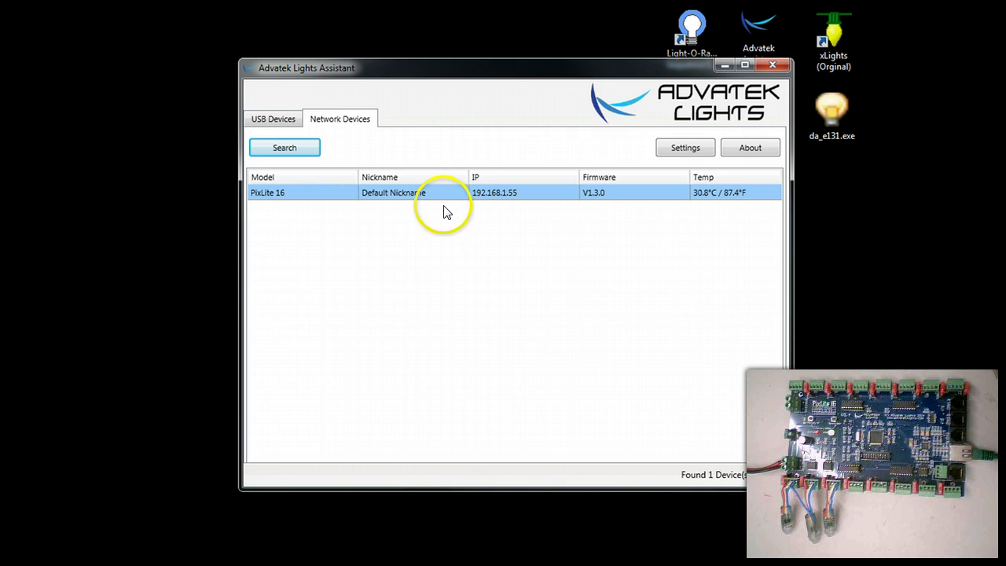
# - Open the PixLite 16's Control settings at universe 1 and toggle the Advanced string option
pyautogui.doubleClick(386, 196)
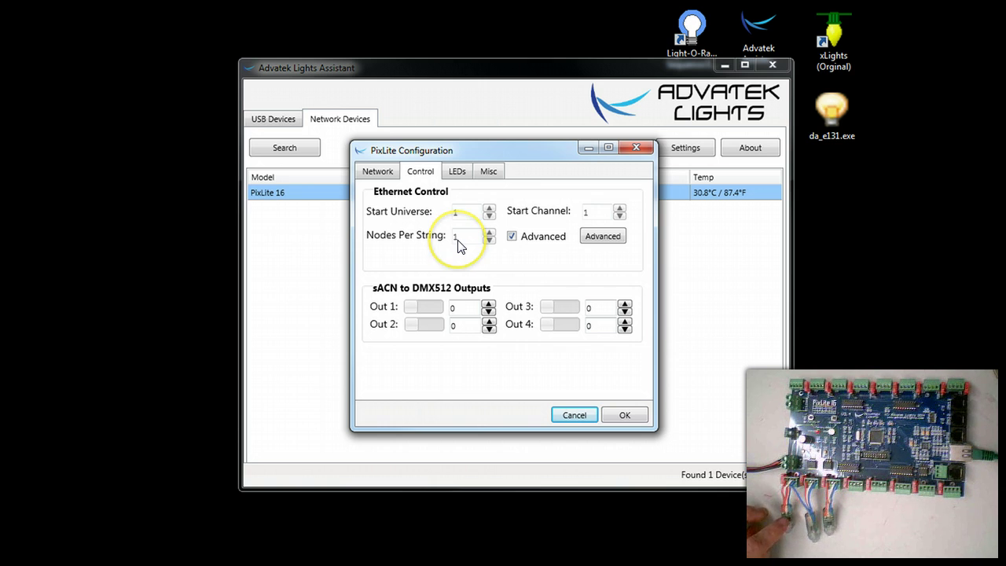
pyautogui.click(459, 213)
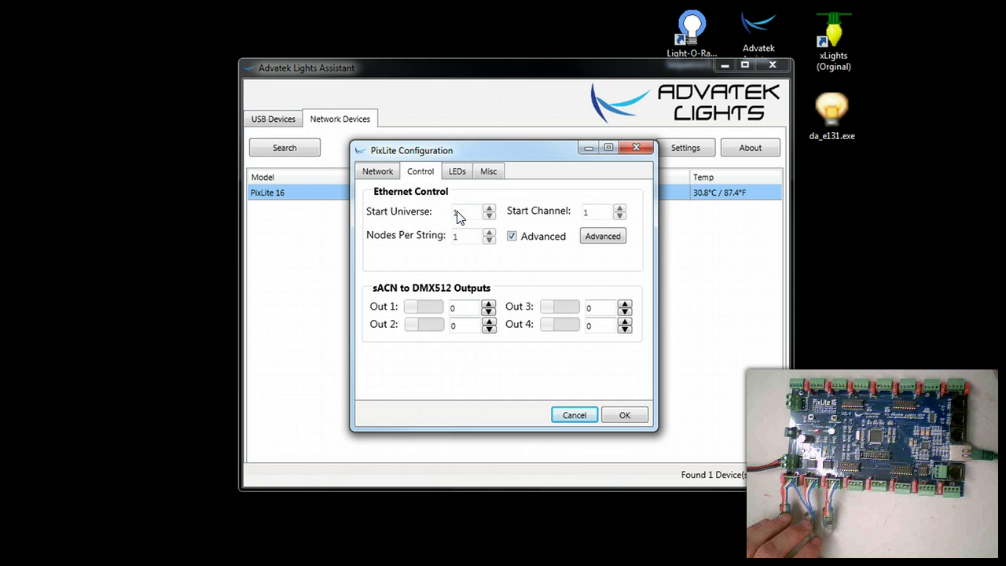
pyautogui.click(562, 235)
pyautogui.click(605, 213)
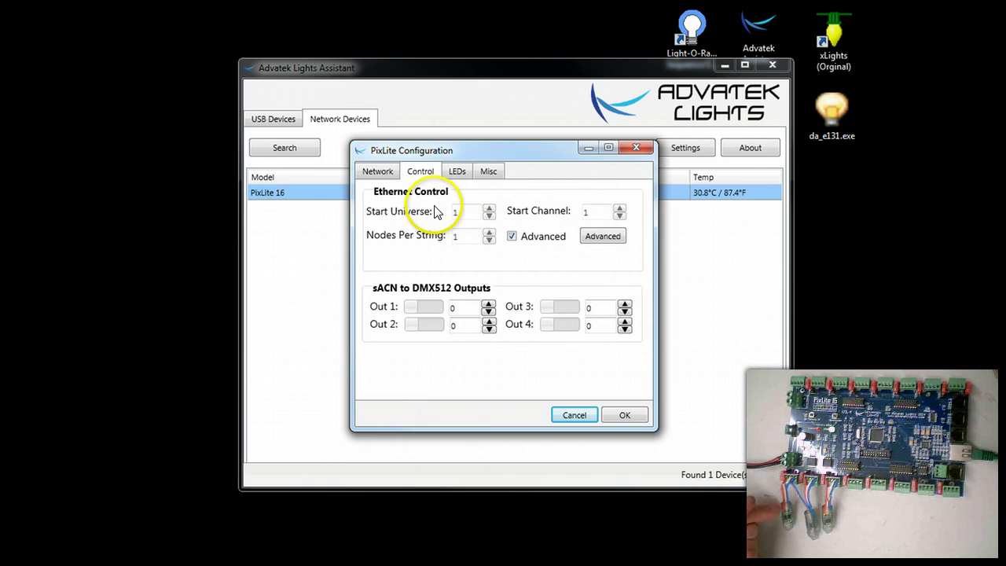
pyautogui.click(512, 236)
pyautogui.click(595, 236)
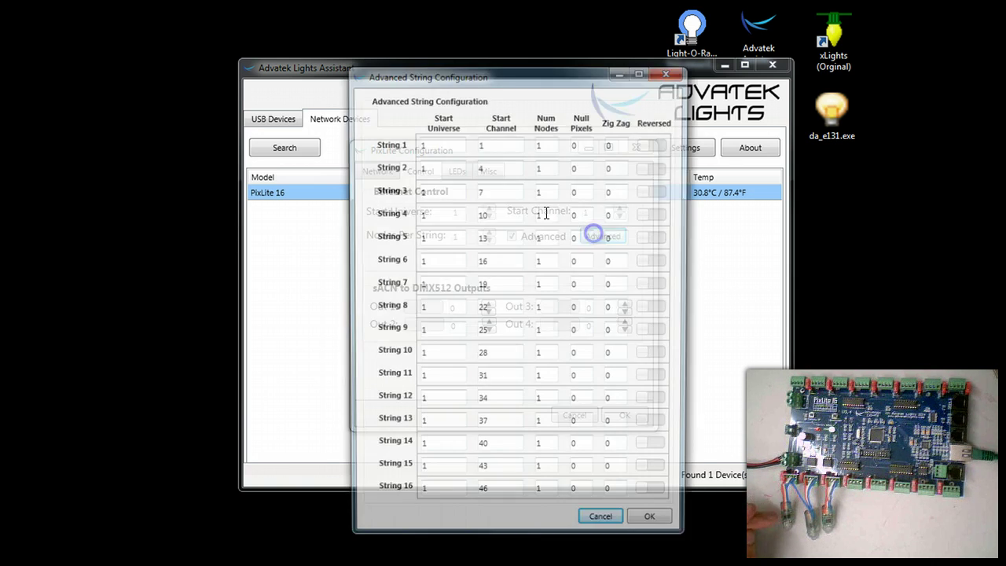
pyautogui.click(453, 144)
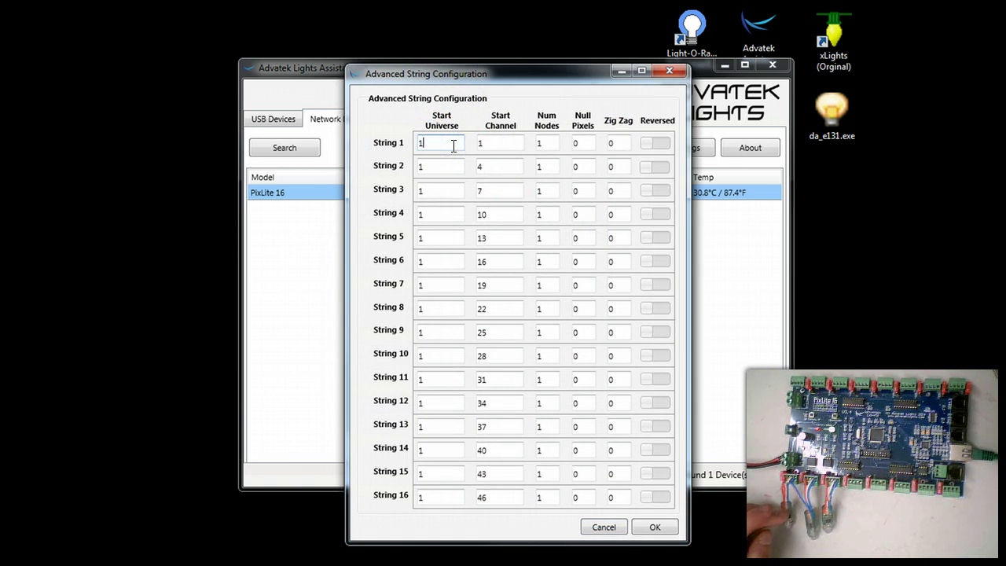
pyautogui.press('Tab')
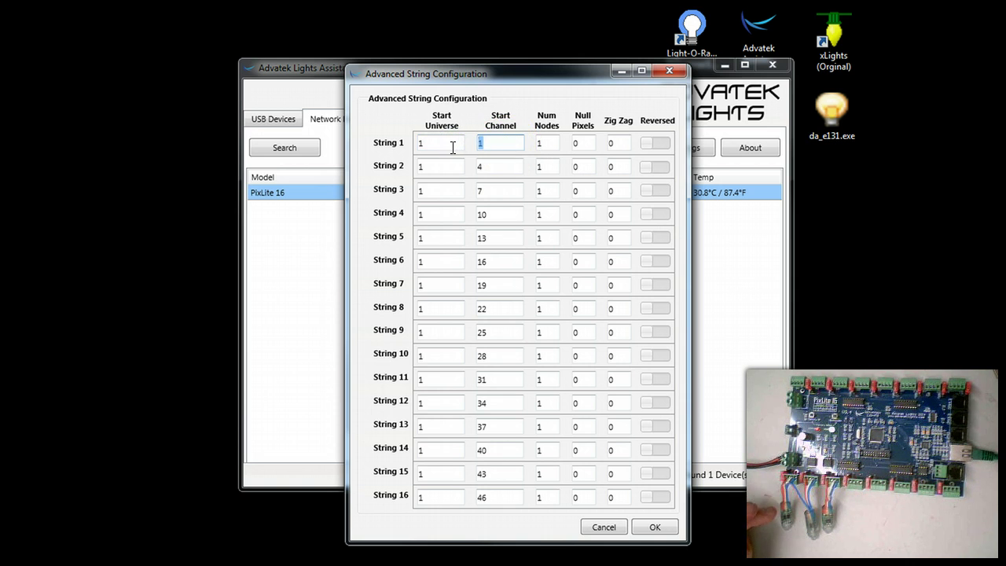
pyautogui.click(459, 164)
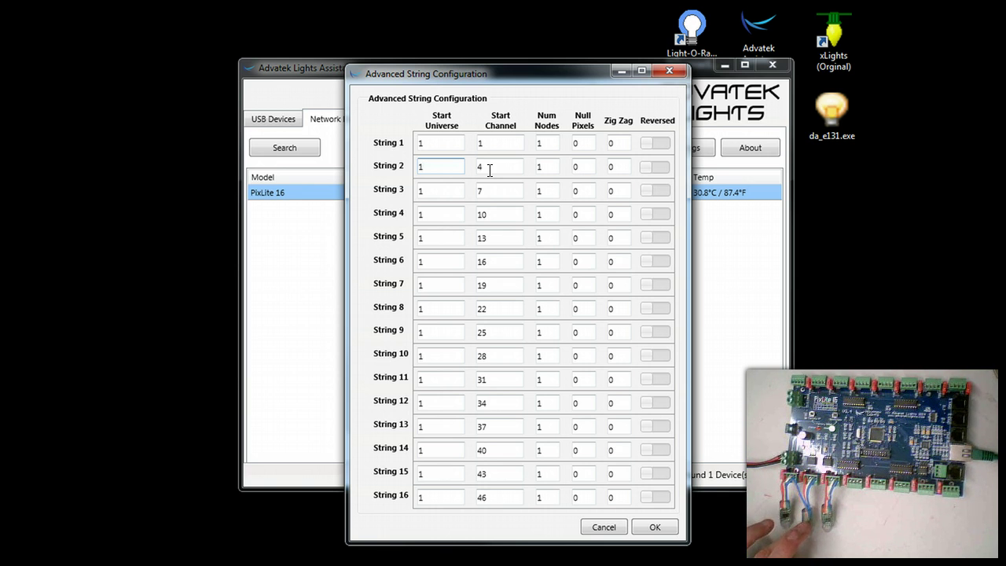
pyautogui.press('Tab')
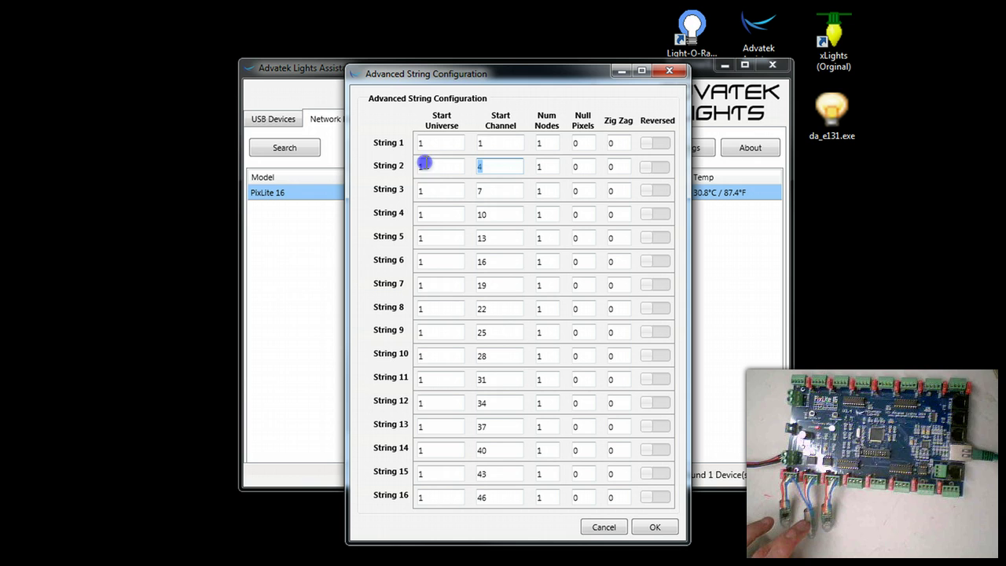
pyautogui.click(495, 191)
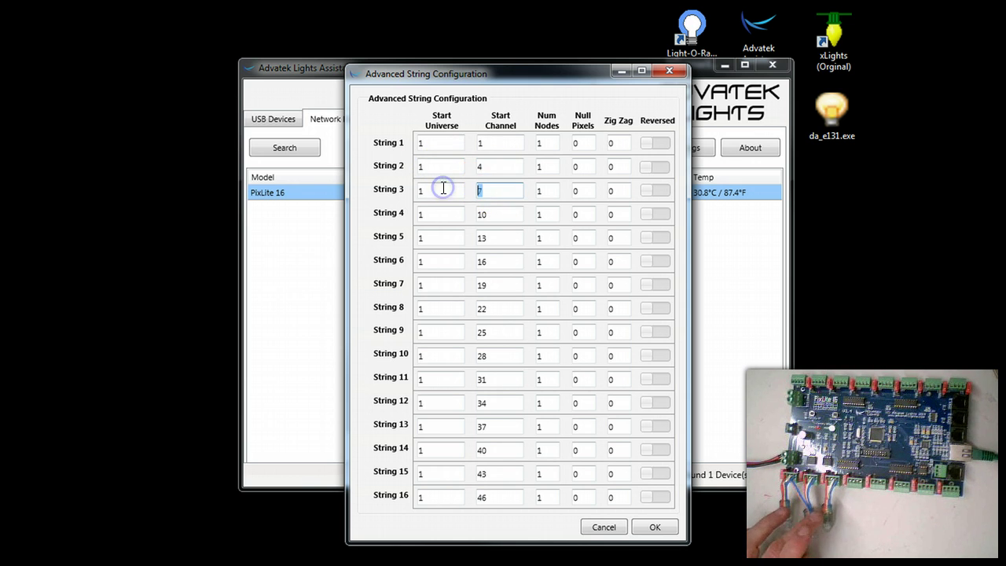
pyautogui.click(506, 183)
pyautogui.click(523, 141)
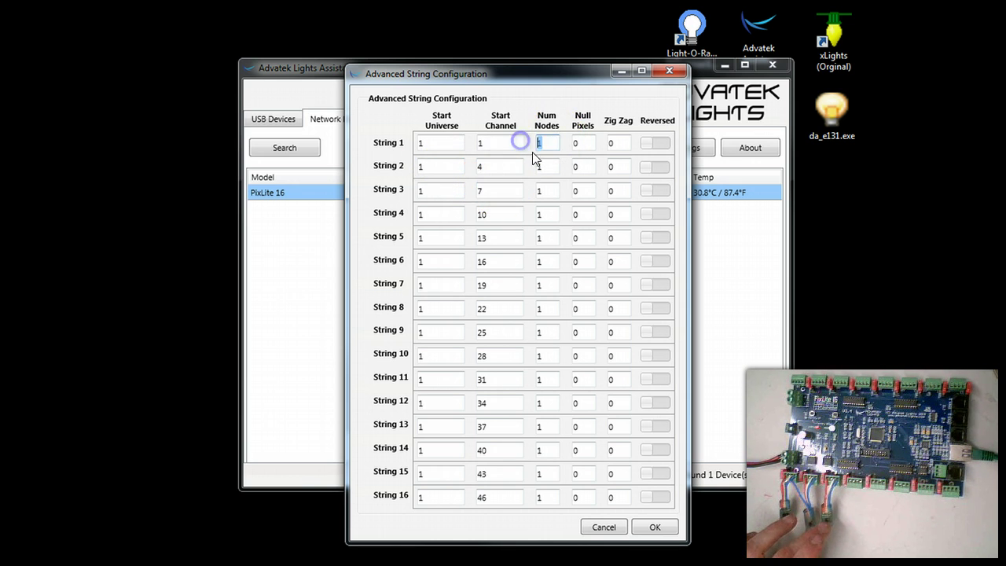
pyautogui.click(543, 165)
pyautogui.doubleClick(536, 189)
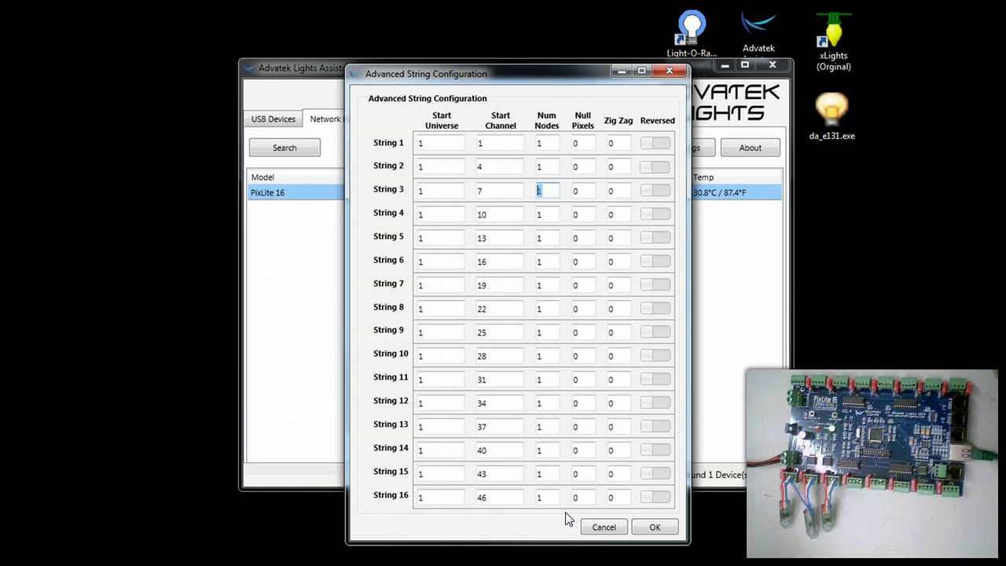
# - Keep the per-string settings, accept the PixLite configuration, and minimize Advatek Lights Assistant
pyautogui.click(653, 527)
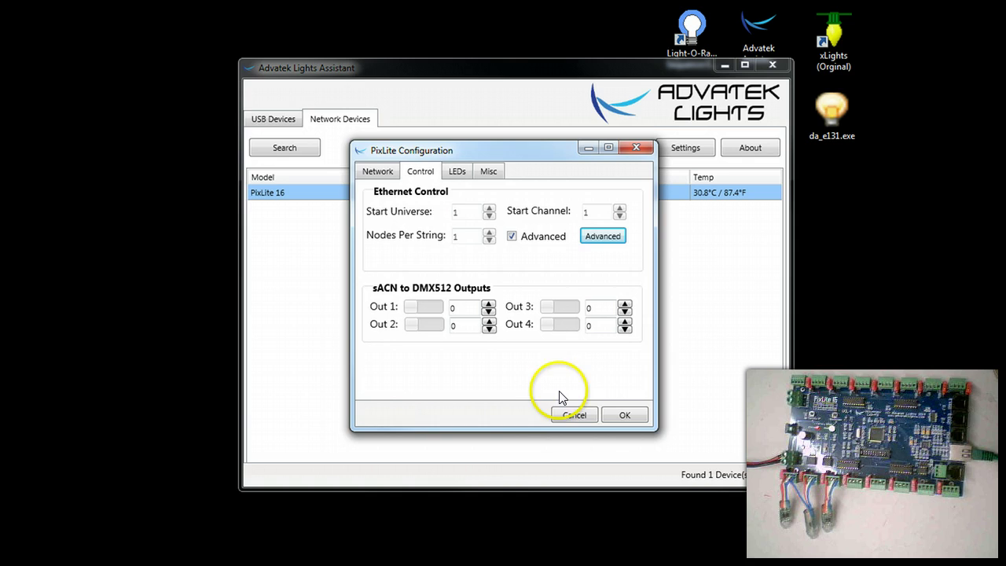
pyautogui.click(625, 415)
pyautogui.click(723, 65)
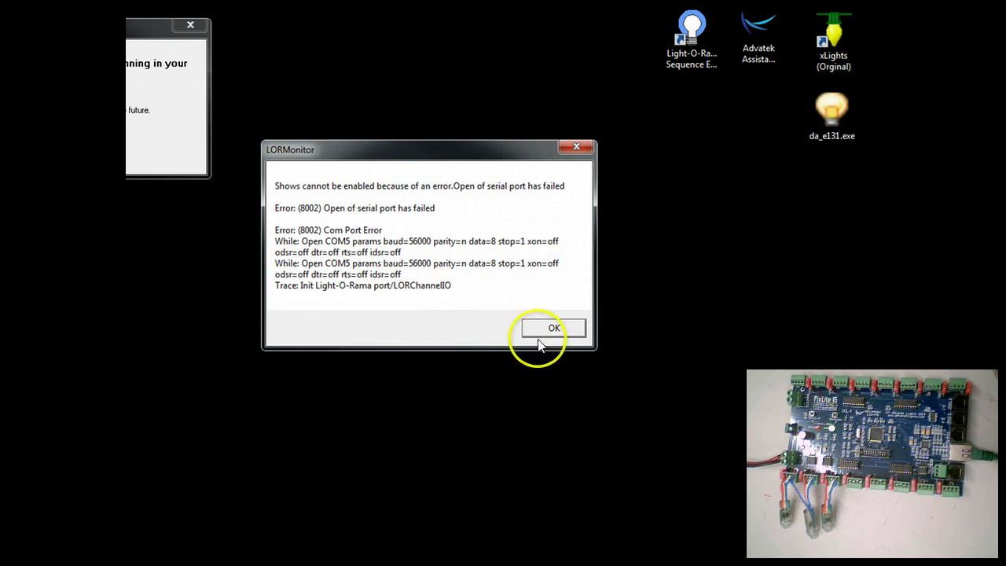
# - Dismiss the LORMonitor COM5 serial-port error and the system tray notice
pyautogui.click(540, 329)
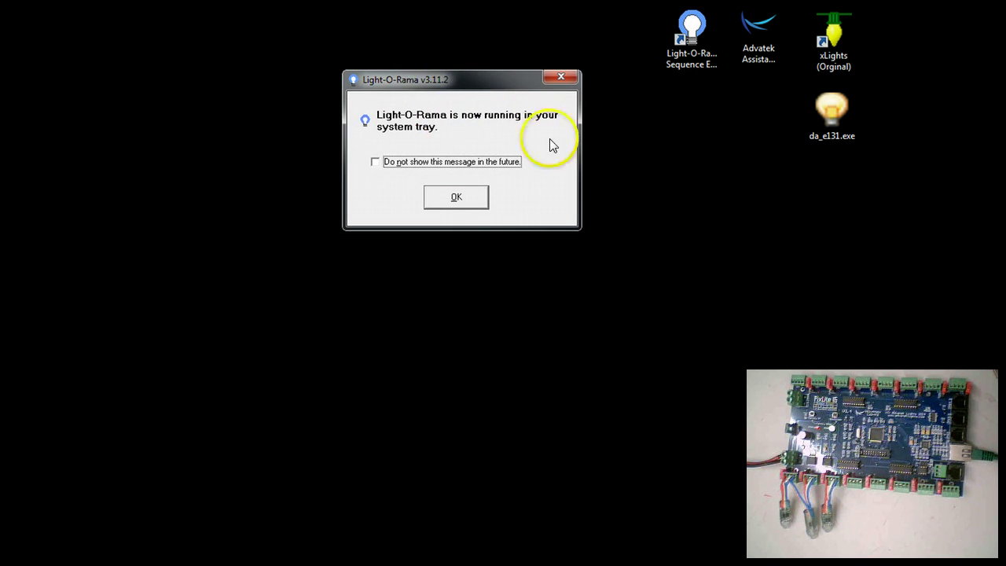
pyautogui.click(458, 197)
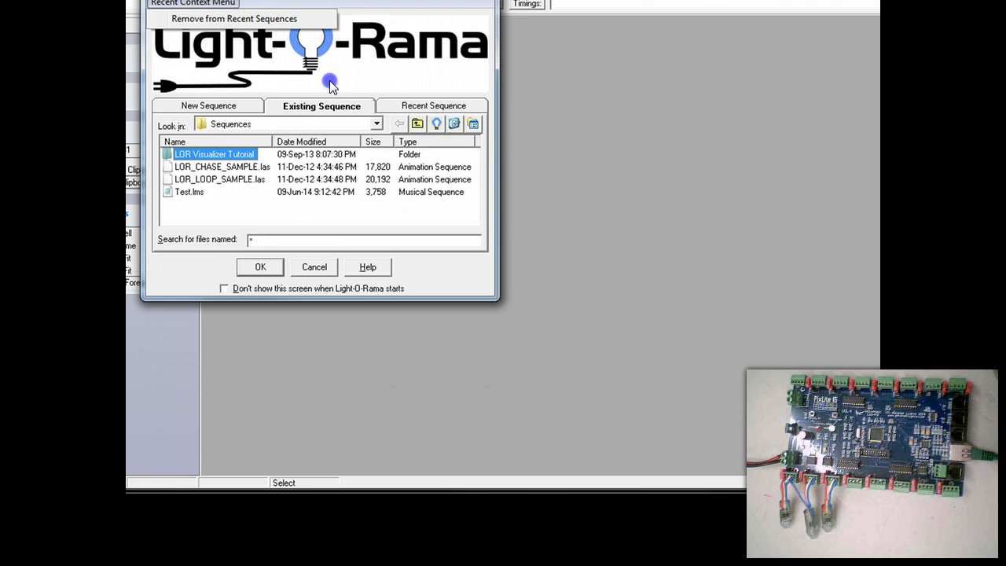
# - Create a new musical sequence for Christmas w WIW.mp3, skipping the Tapper Wizard
pyautogui.click(222, 105)
pyautogui.click(202, 187)
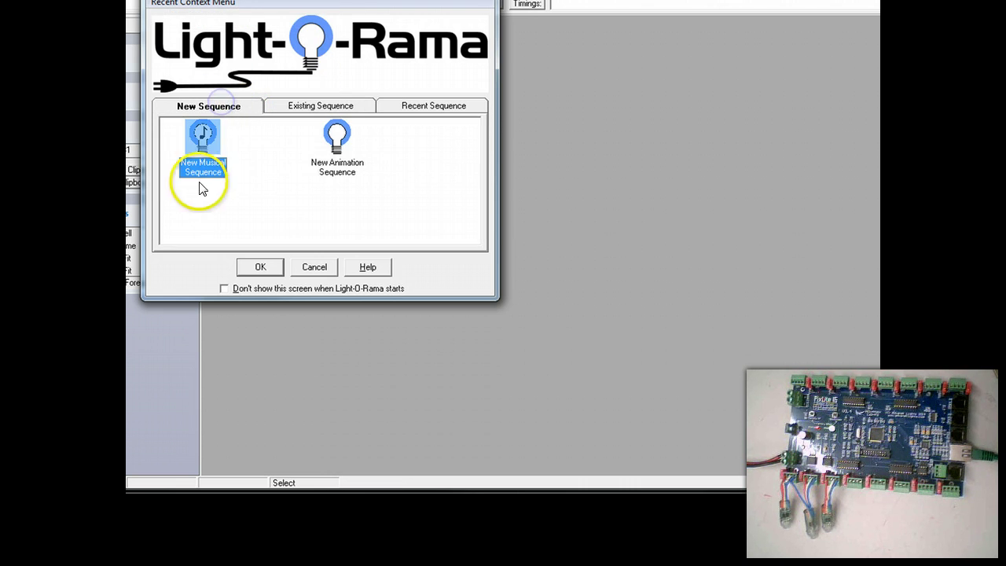
pyautogui.doubleClick(199, 147)
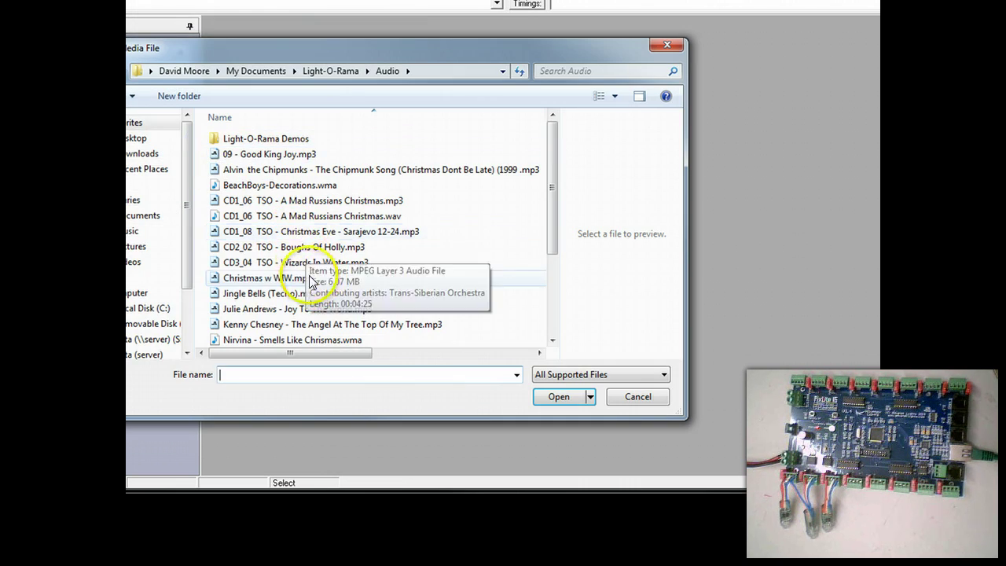
pyautogui.doubleClick(311, 281)
pyautogui.click(539, 394)
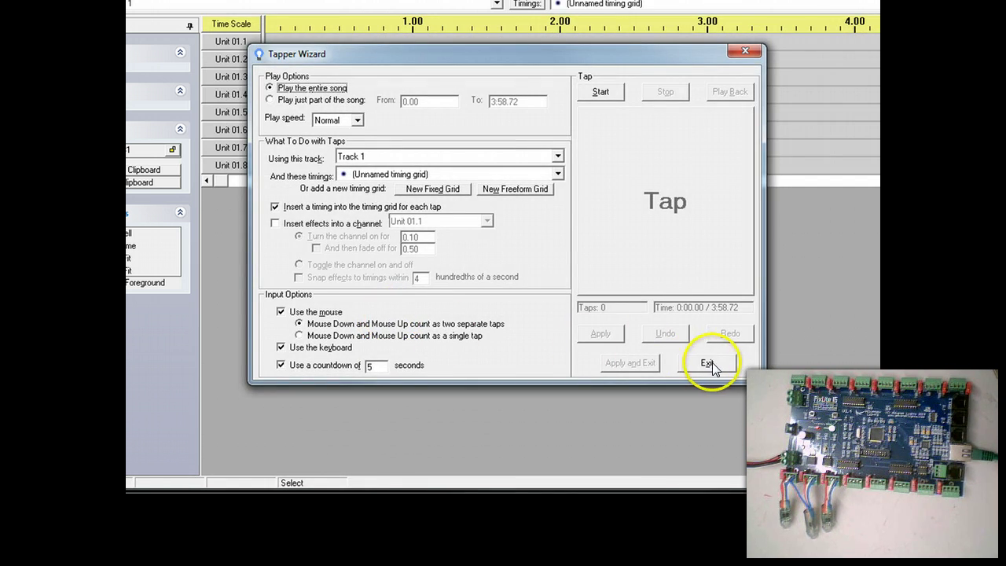
pyautogui.click(709, 362)
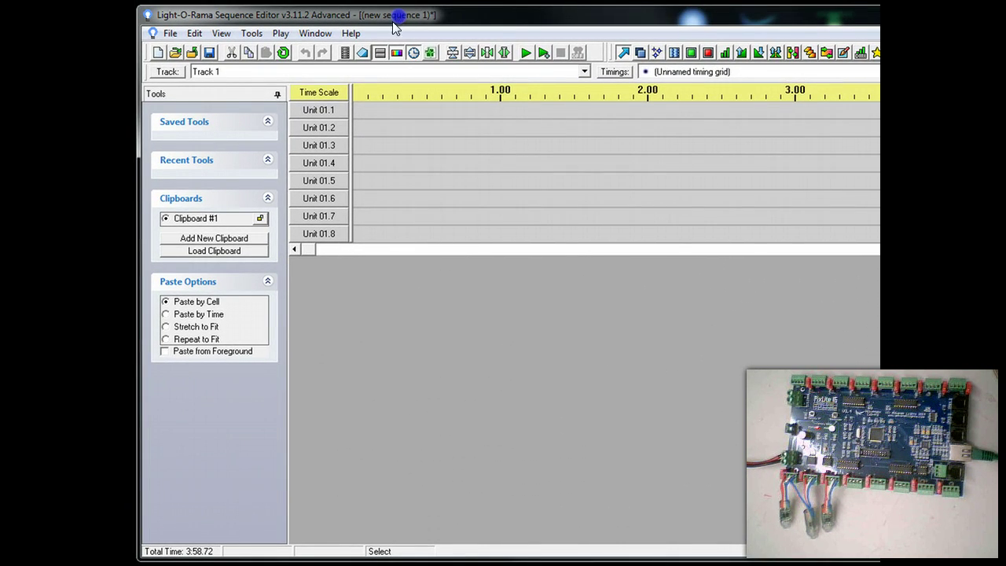
pyautogui.click(195, 33)
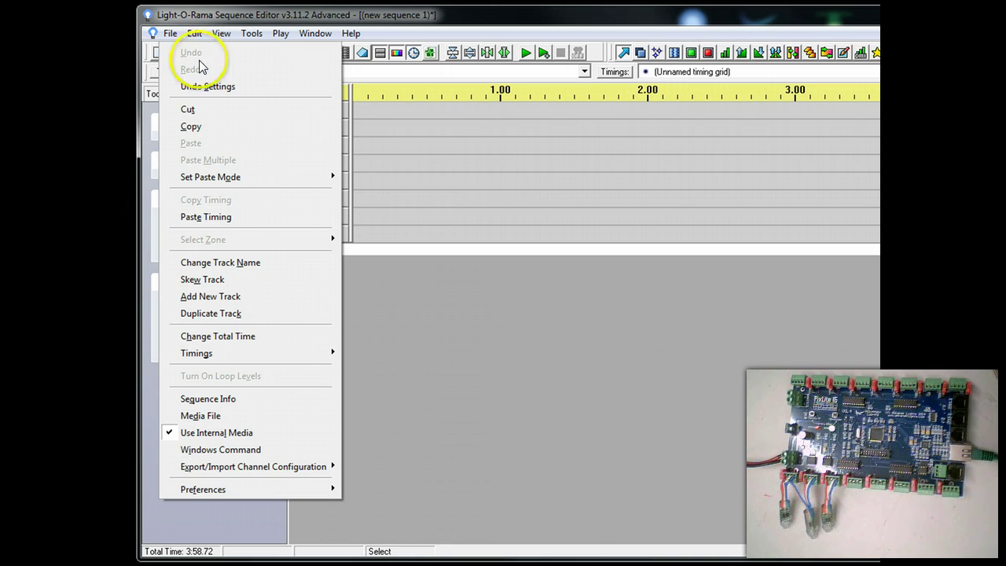
# - Review Network Preferences: DMX Universe 1 on E1.31 at 192.168.1.55, port 5568
pyautogui.moveTo(281, 489)
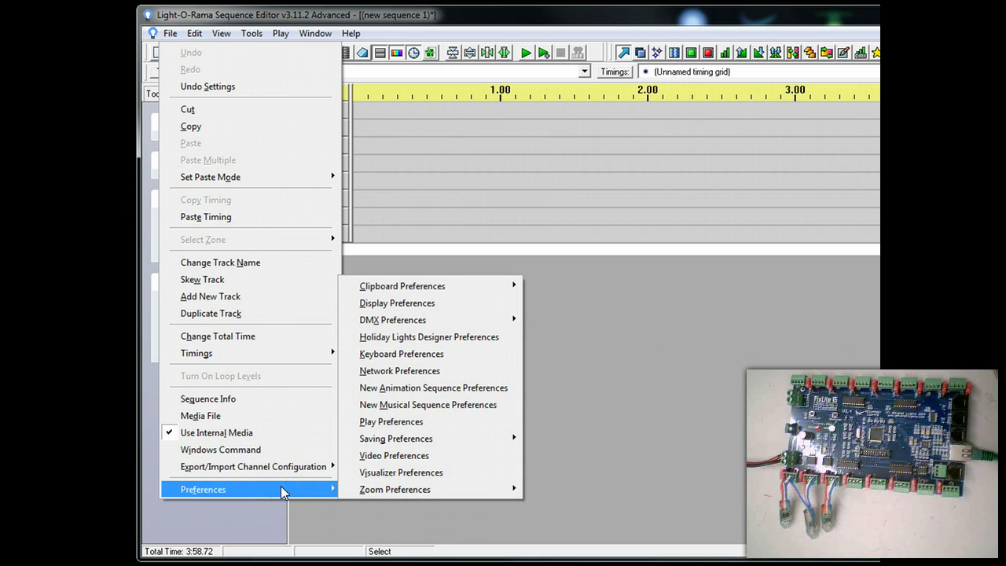
pyautogui.click(398, 369)
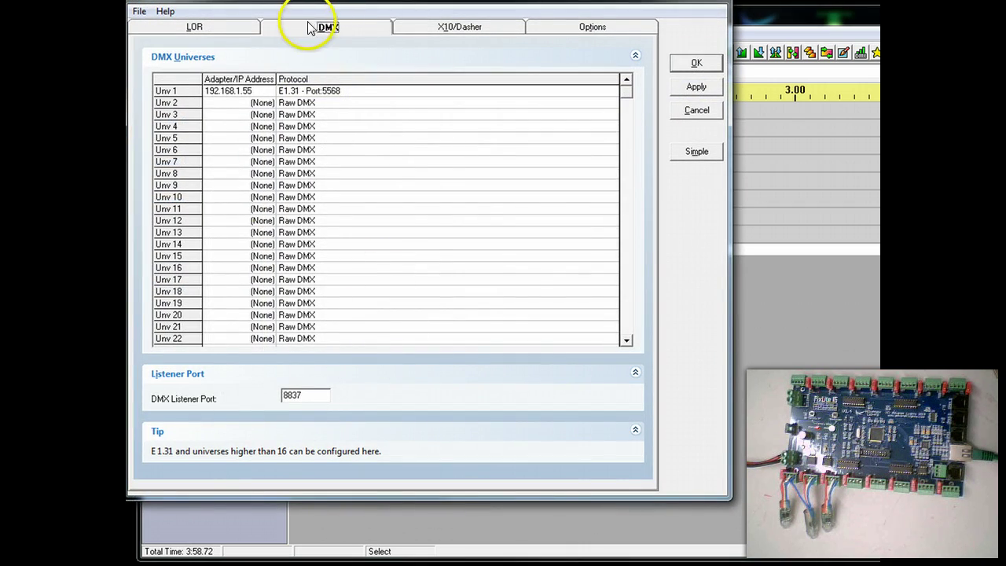
pyautogui.moveTo(524, 0); pyautogui.dragTo(595, 61)
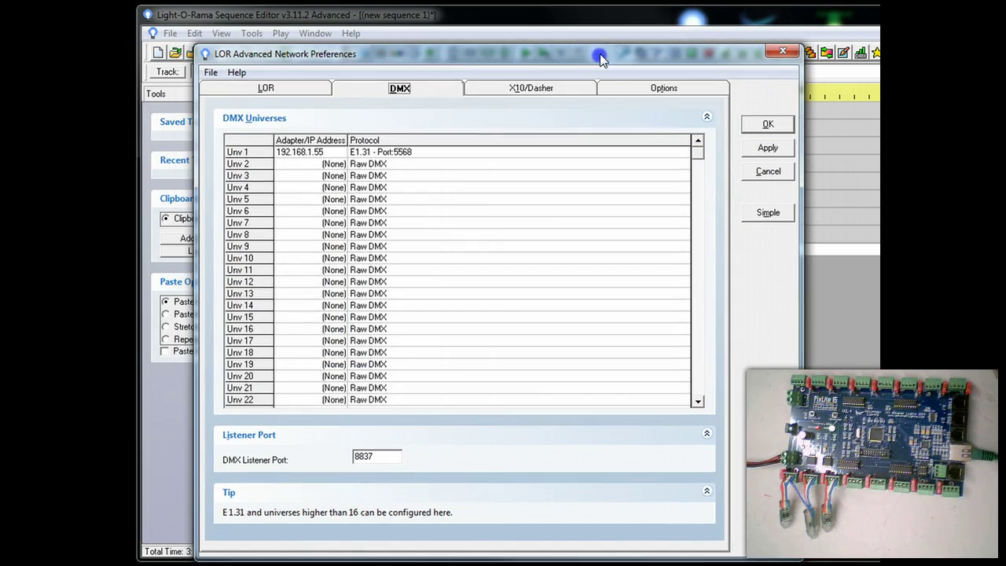
pyautogui.doubleClick(315, 152)
pyautogui.click(531, 352)
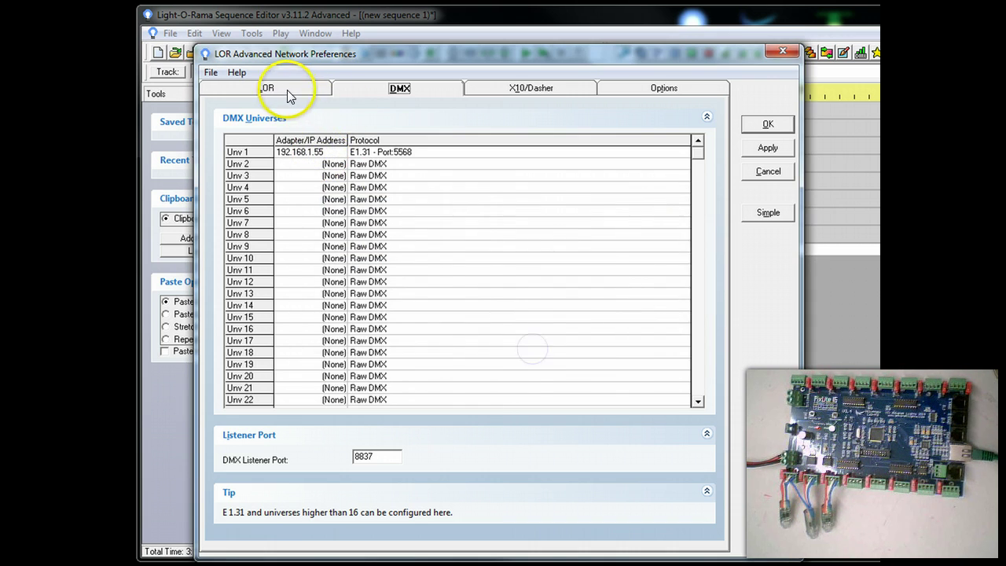
pyautogui.click(285, 90)
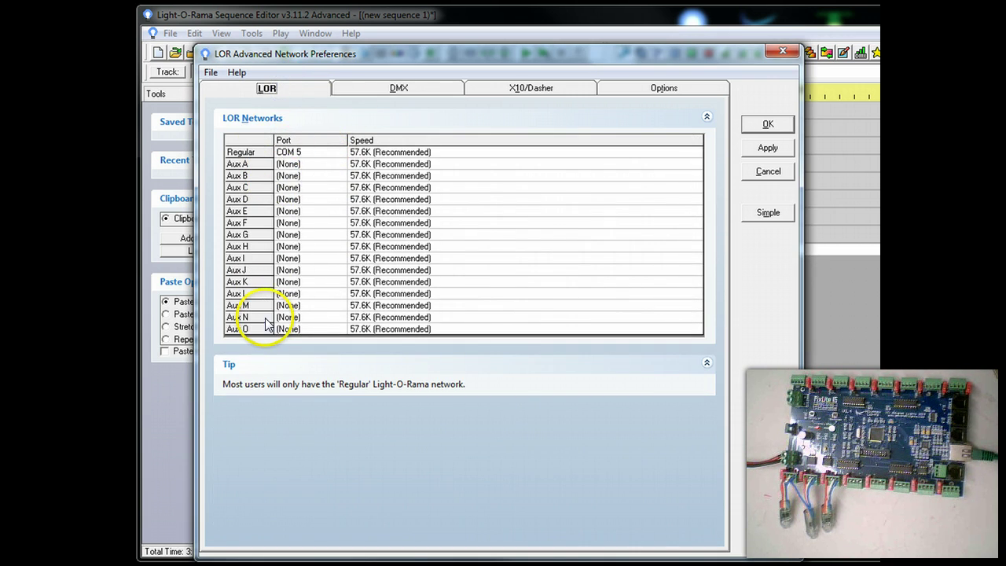
pyautogui.click(386, 88)
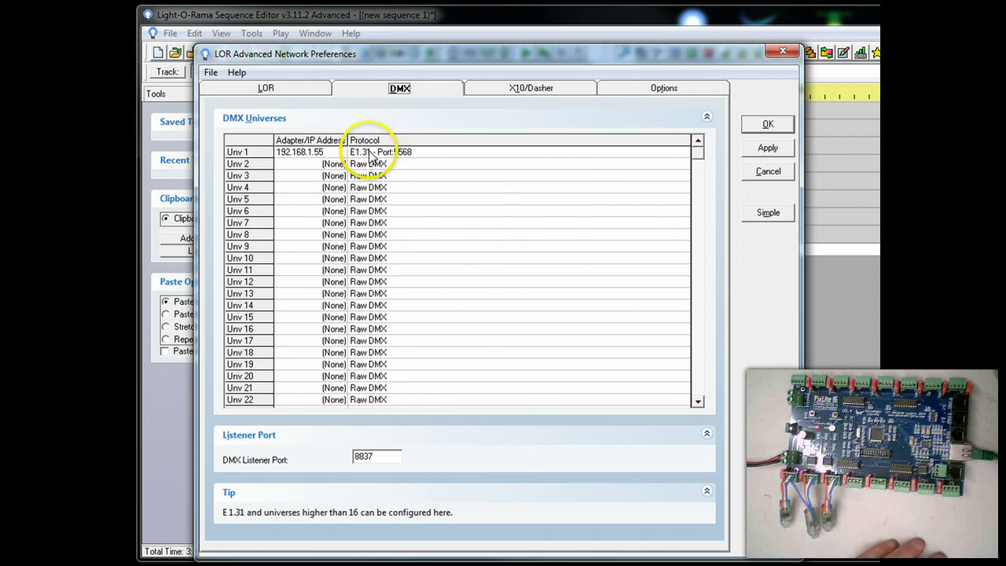
# - Open DMX Universe 1's settings and try the adapter and protocol options without changing them
pyautogui.doubleClick(312, 157)
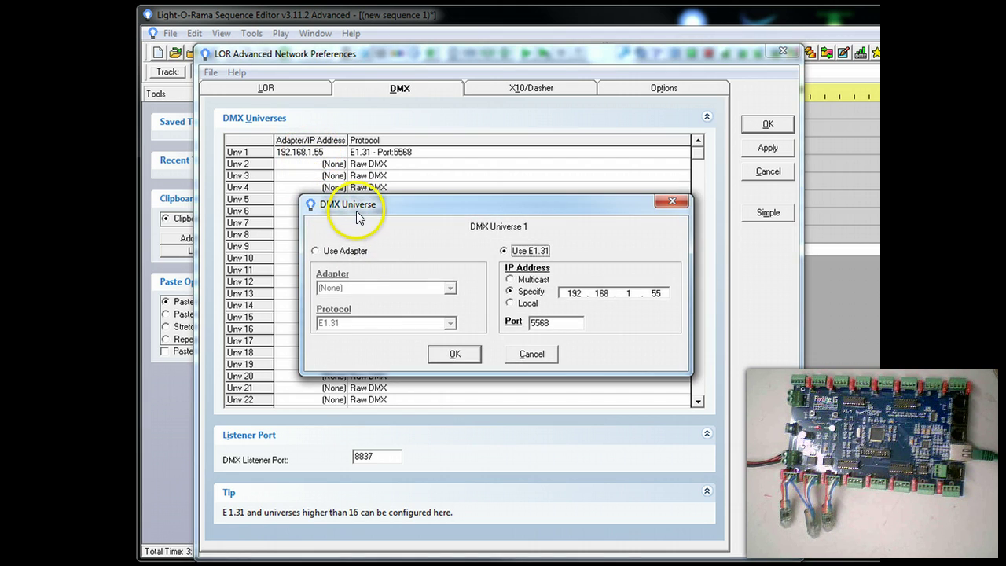
pyautogui.click(338, 251)
pyautogui.click(370, 287)
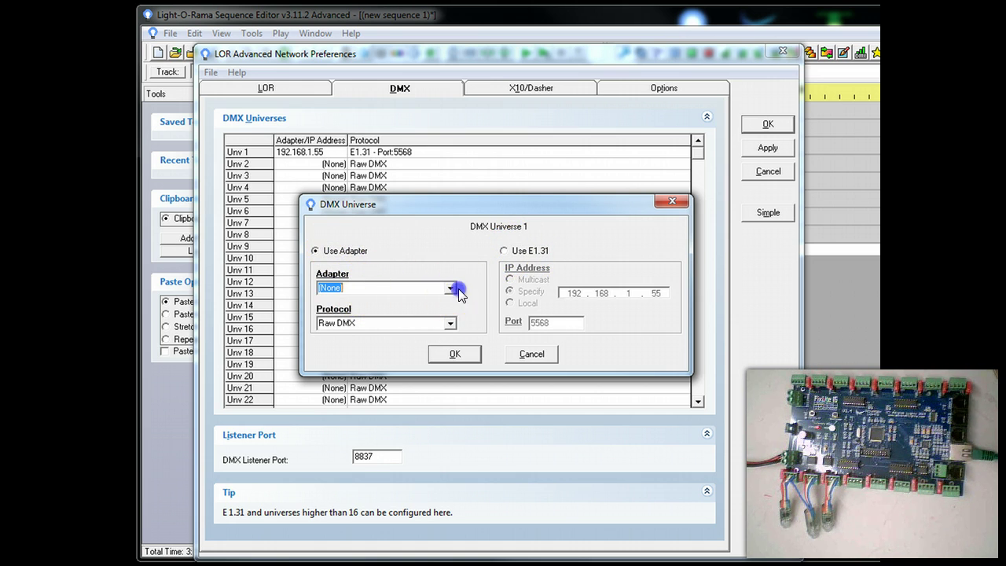
pyautogui.click(451, 289)
pyautogui.click(450, 288)
pyautogui.click(451, 323)
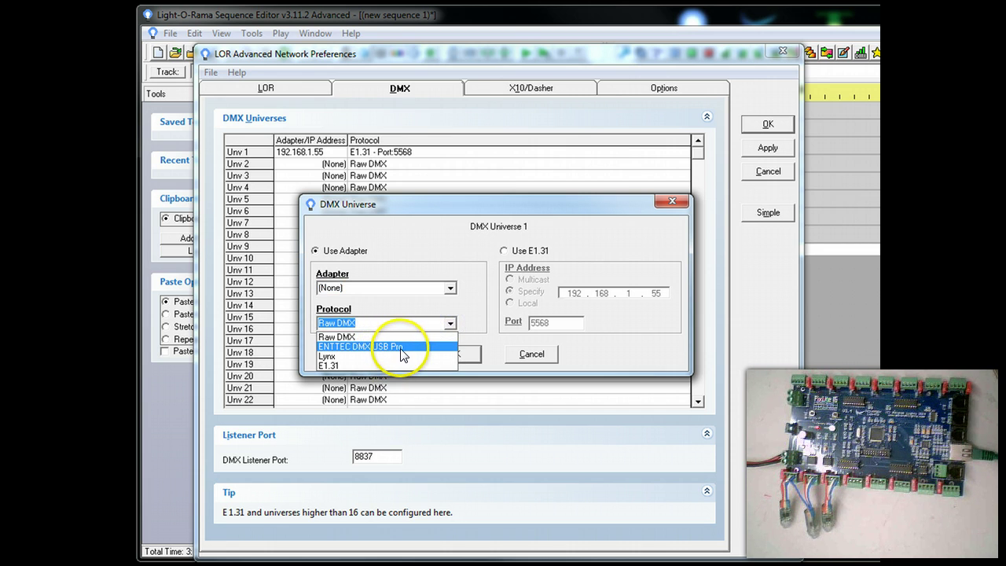
pyautogui.click(430, 252)
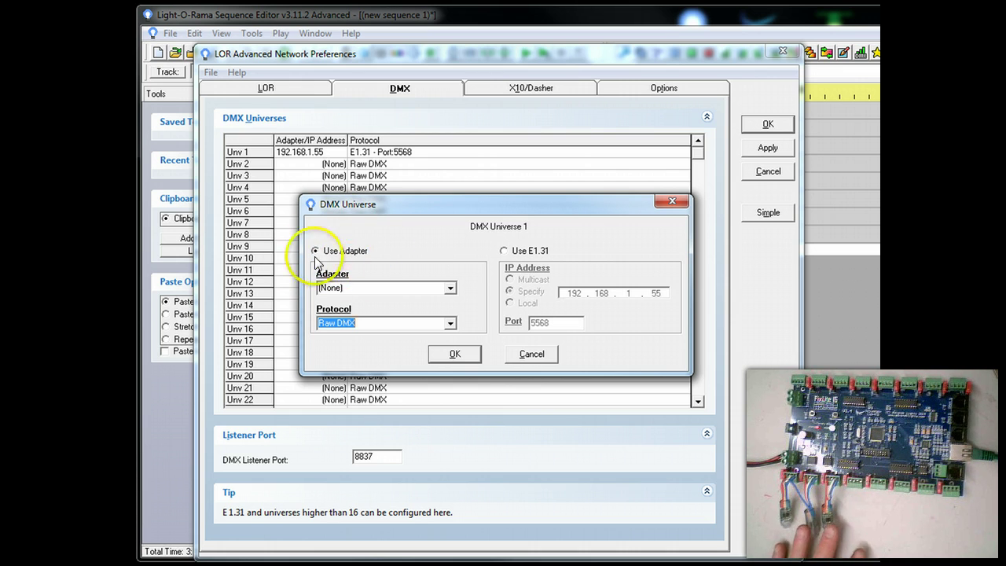
# - Set Universe 1 back to E1.31 and select the 192.168.1.55 IP address
pyautogui.click(504, 250)
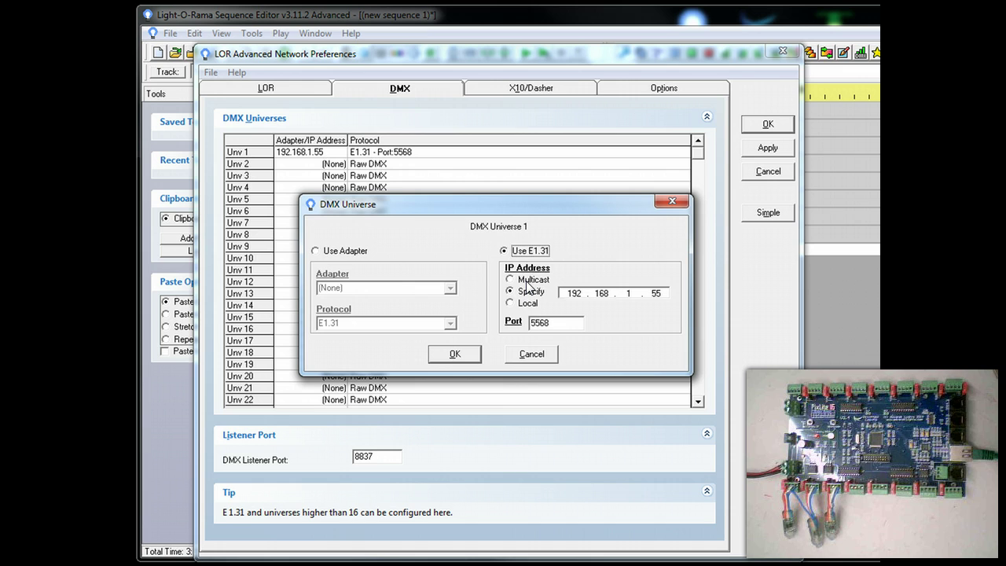
pyautogui.click(593, 292)
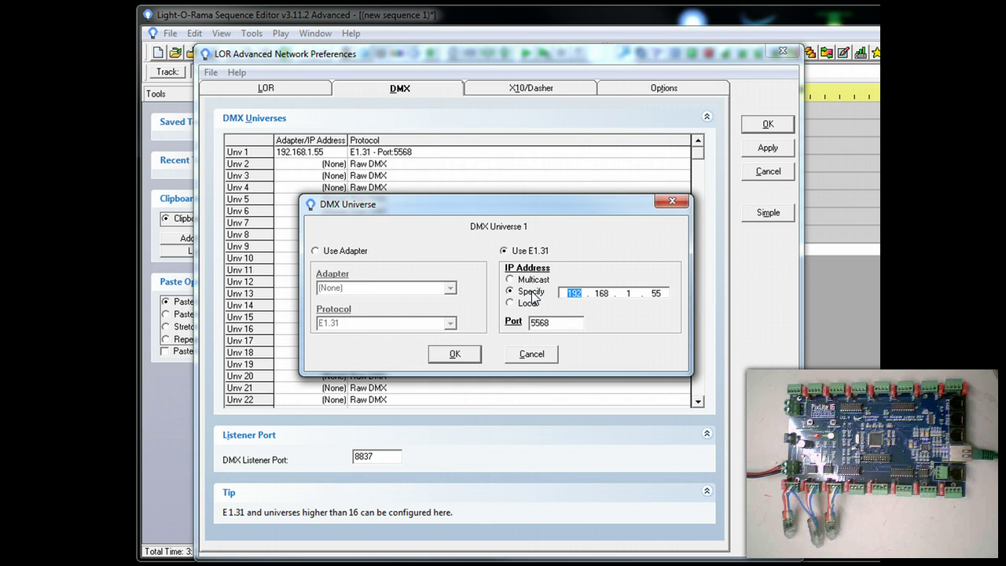
pyautogui.click(577, 295)
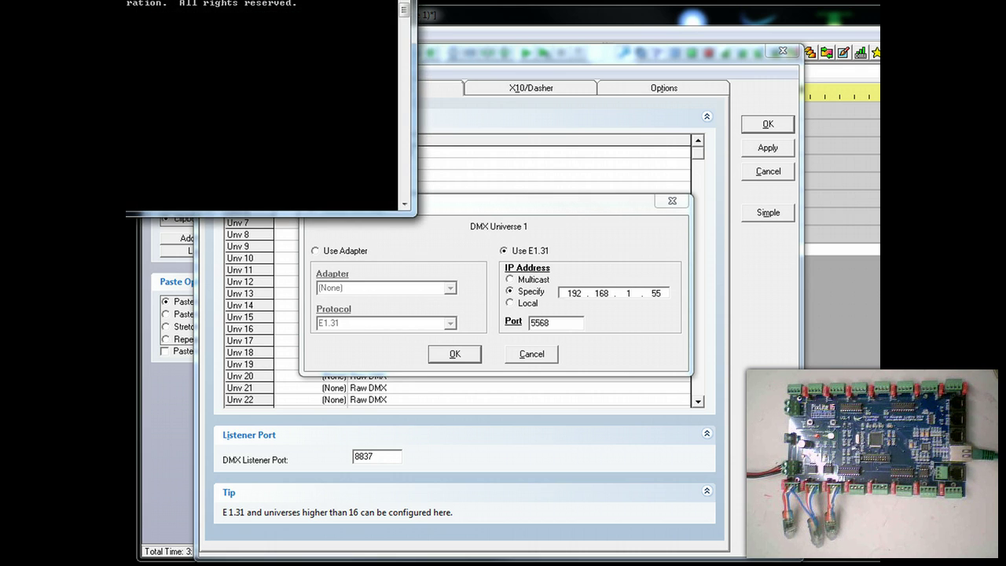
# - Ping 192.168.1.55 twice from Command Prompt, then minimize the console
pyautogui.moveTo(54, 0); pyautogui.dragTo(500, 154)
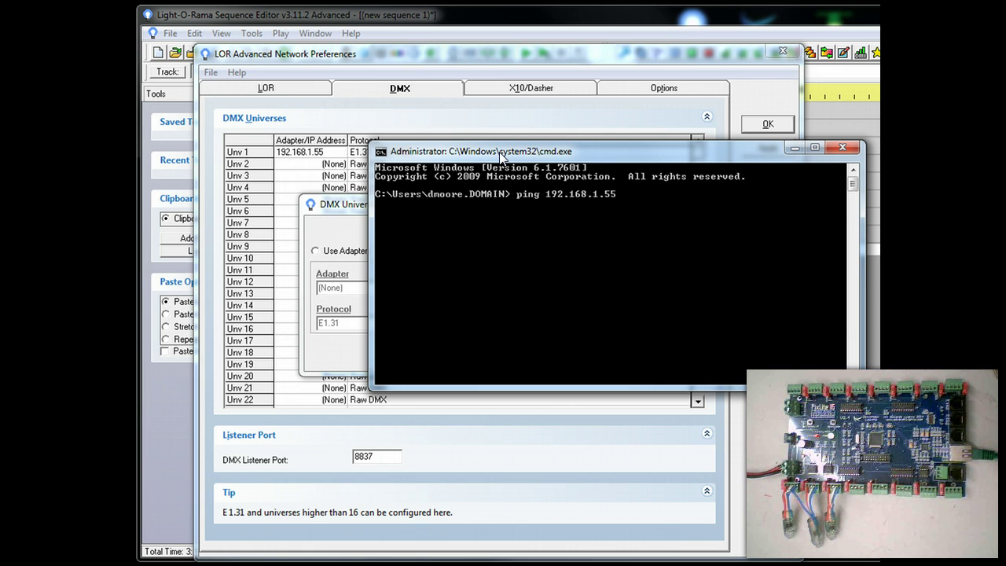
pyautogui.press('Return')
pyautogui.click(585, 223)
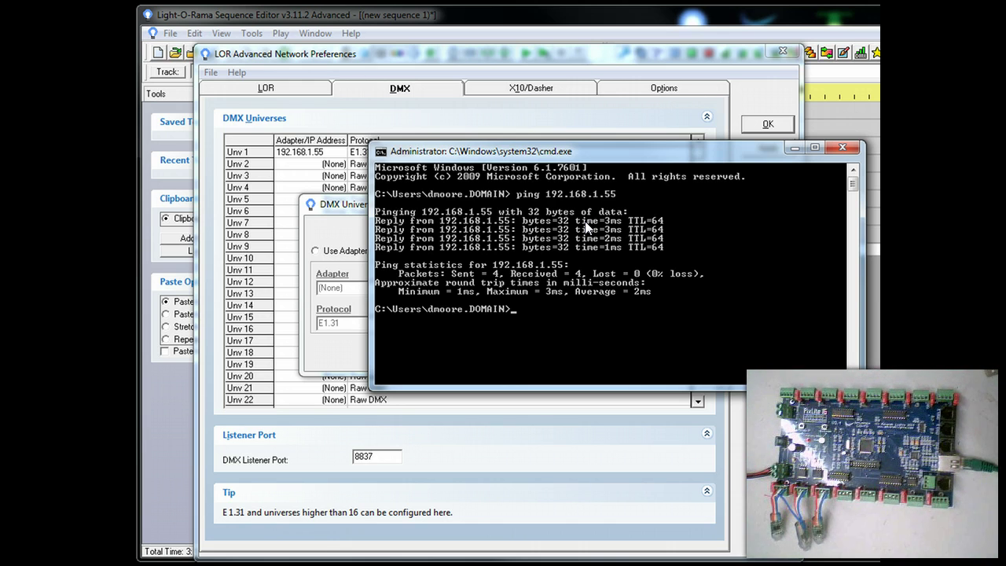
pyautogui.click(786, 301)
pyautogui.press('Up')
pyautogui.press('Return')
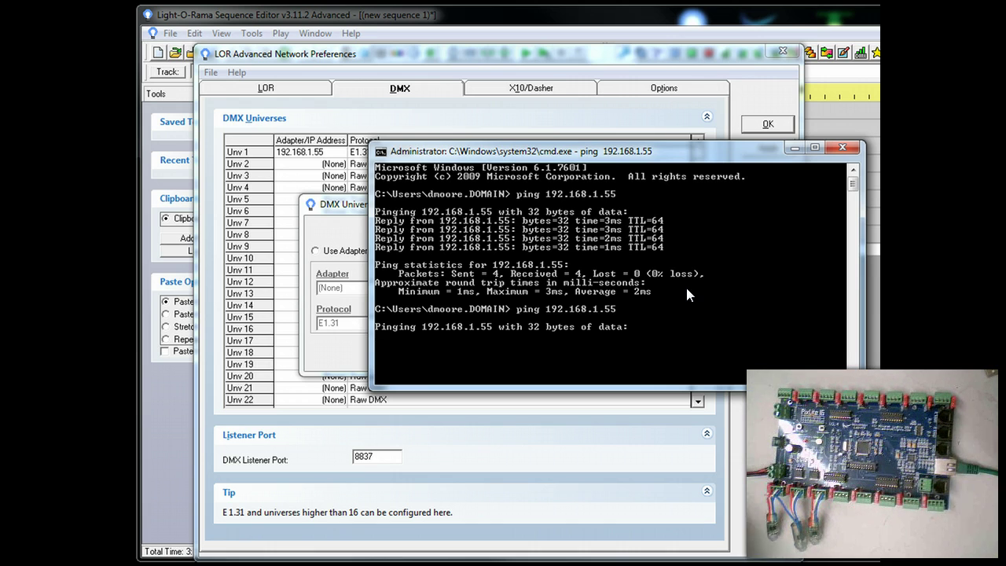
pyautogui.click(635, 278)
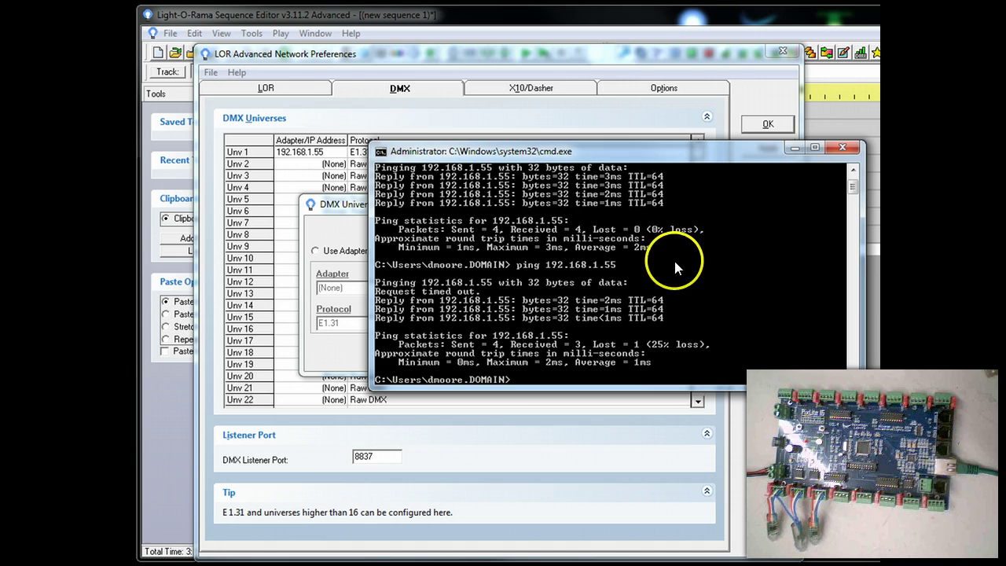
pyautogui.click(794, 149)
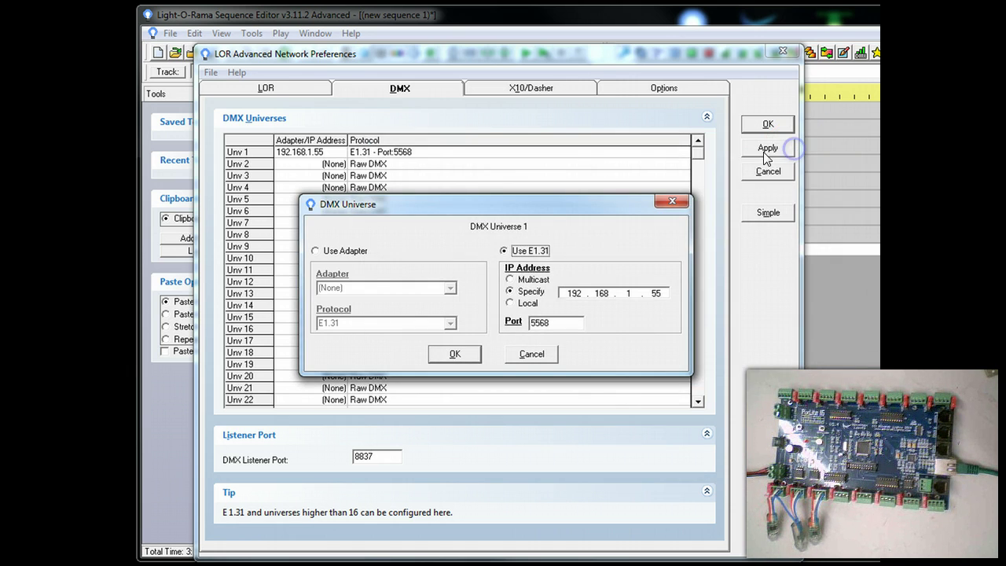
pyautogui.moveTo(560, 323); pyautogui.dragTo(480, 321)
pyautogui.click(567, 323)
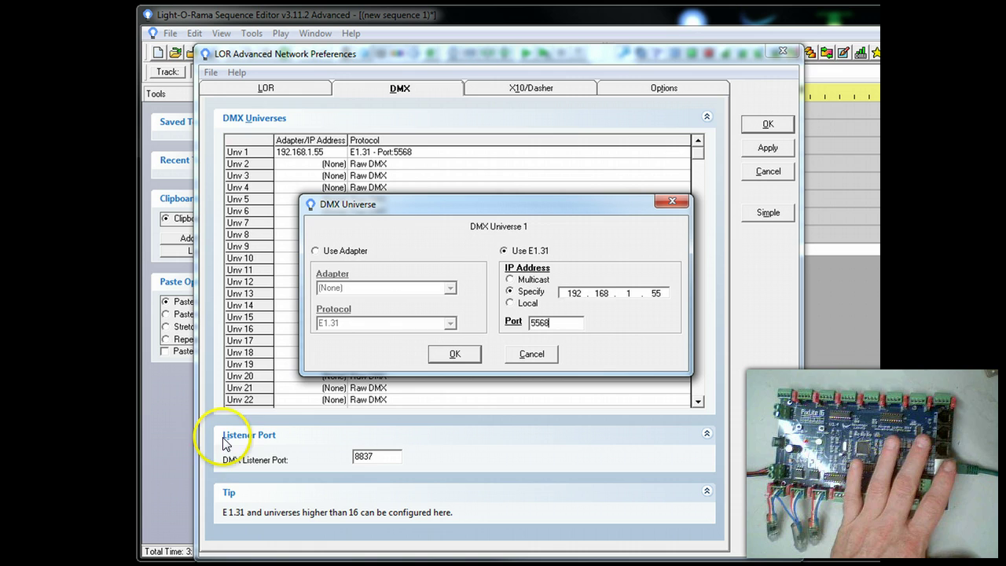
pyautogui.click(393, 470)
pyautogui.click(454, 358)
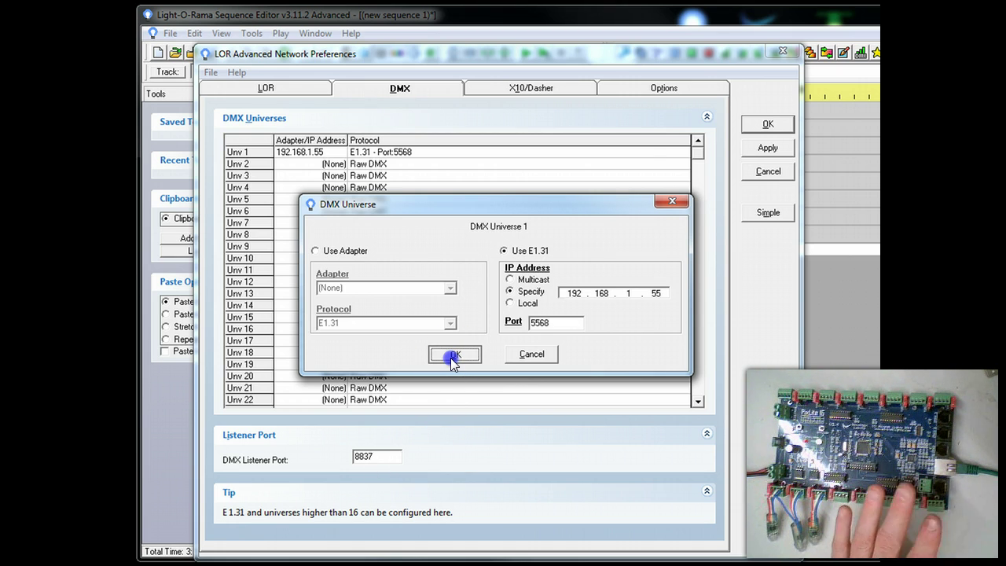
pyautogui.moveTo(550, 322); pyautogui.dragTo(490, 322)
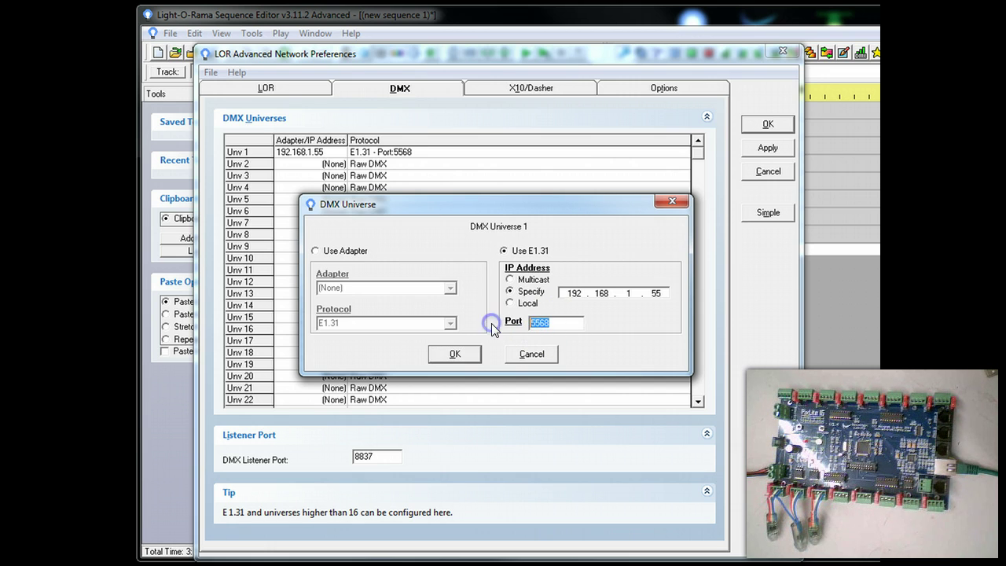
pyautogui.click(455, 355)
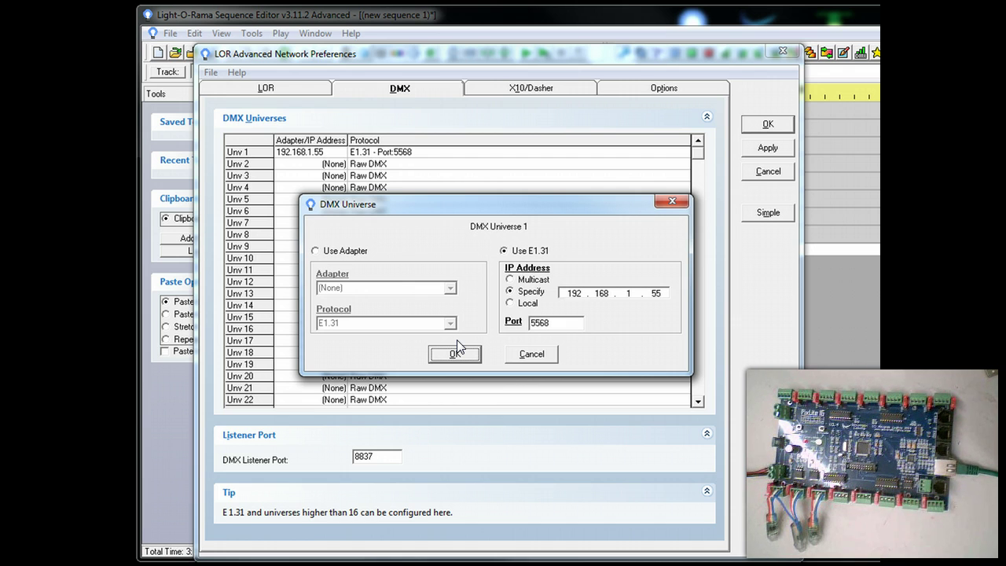
pyautogui.click(456, 353)
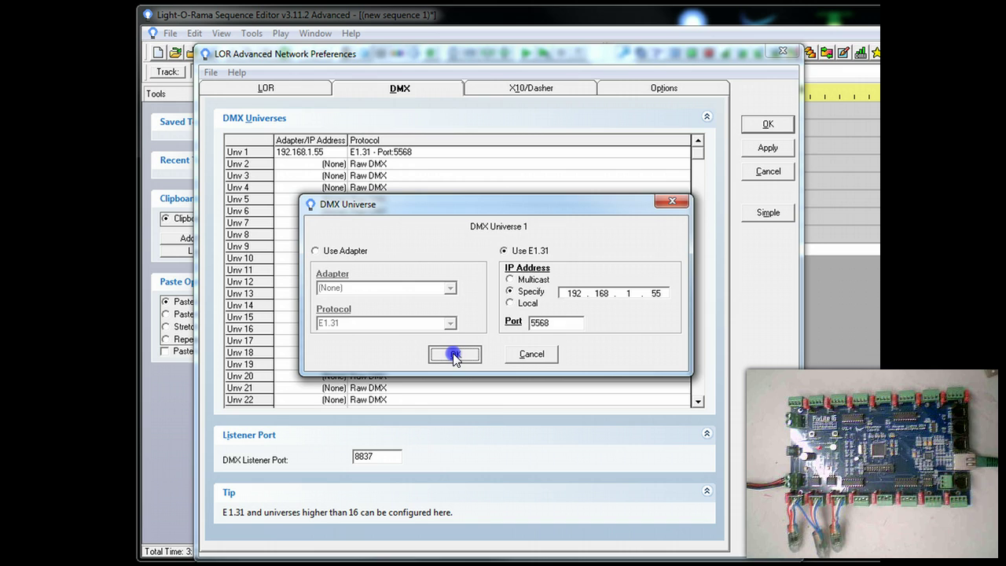
# - Accept the Universe 1 and network settings, then insert a timing mark at 0:01.18
pyautogui.click(453, 353)
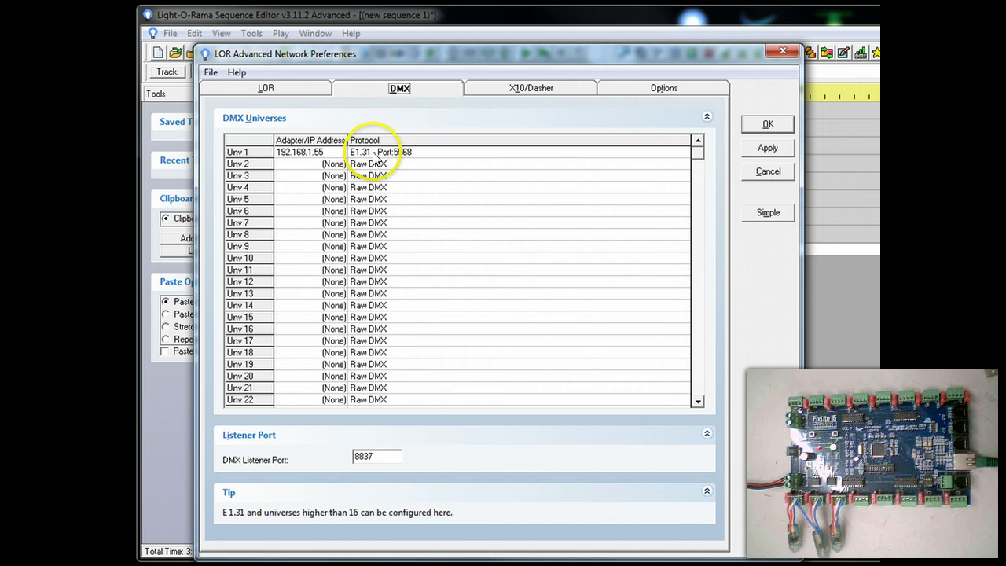
pyautogui.click(766, 124)
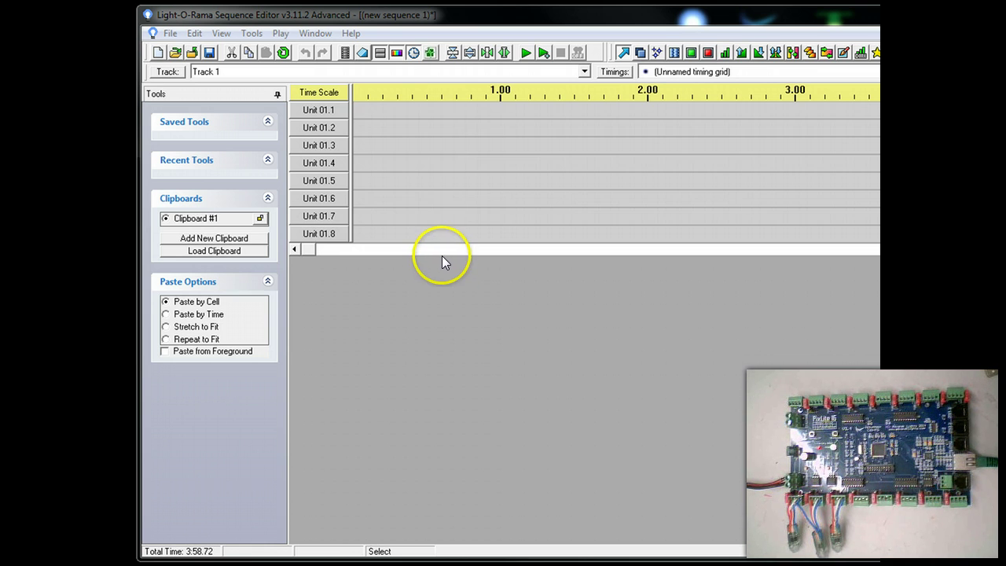
pyautogui.rightClick(526, 139)
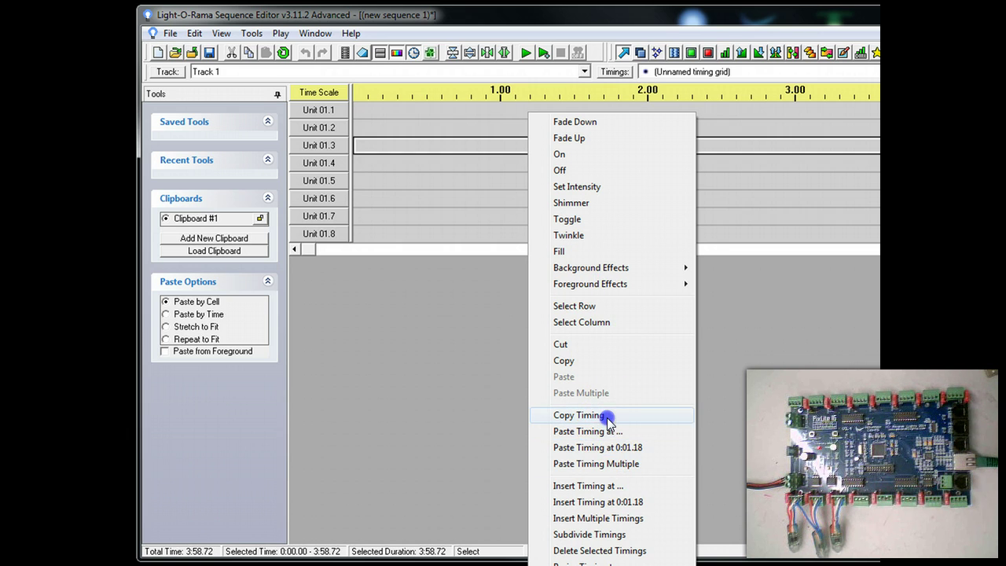
pyautogui.click(599, 485)
pyautogui.click(530, 103)
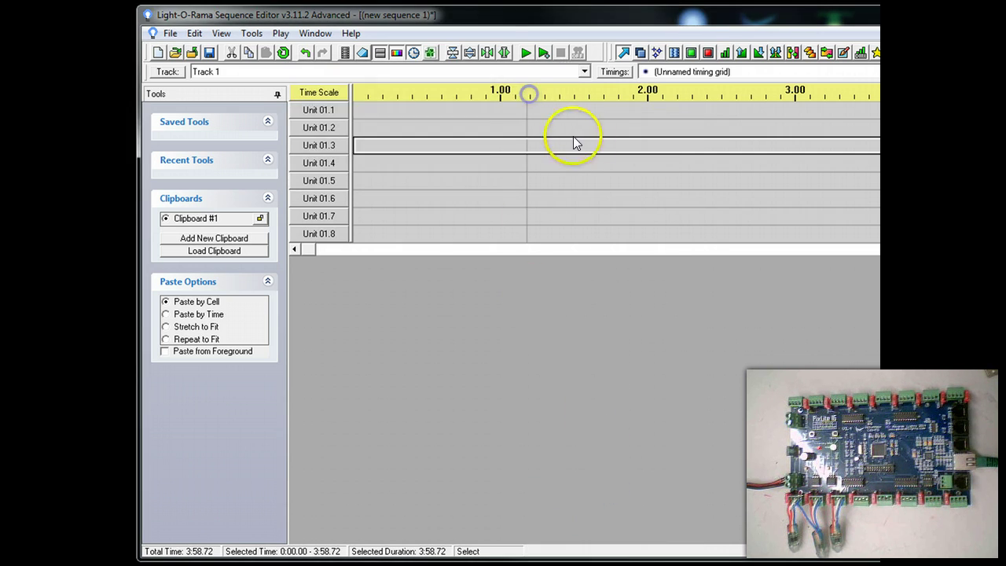
# - Select the green Turn On tool for painting channel cells
pyautogui.rightClick(796, 122)
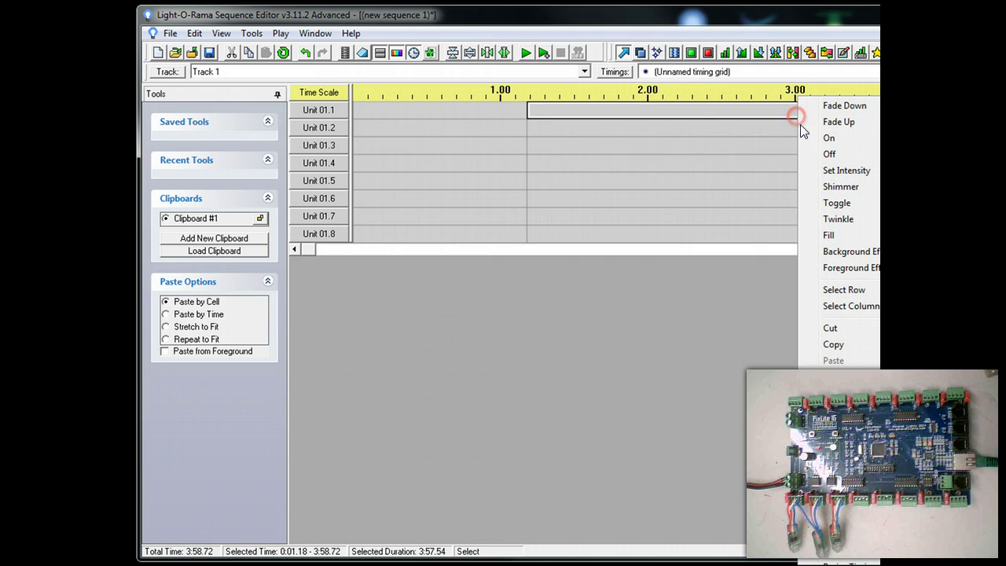
pyautogui.click(864, 486)
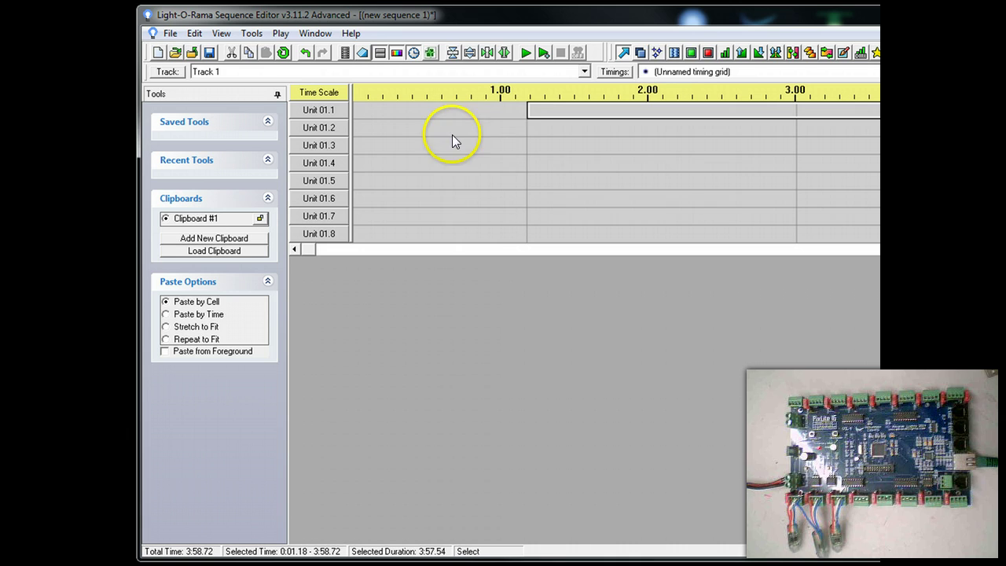
pyautogui.click(691, 53)
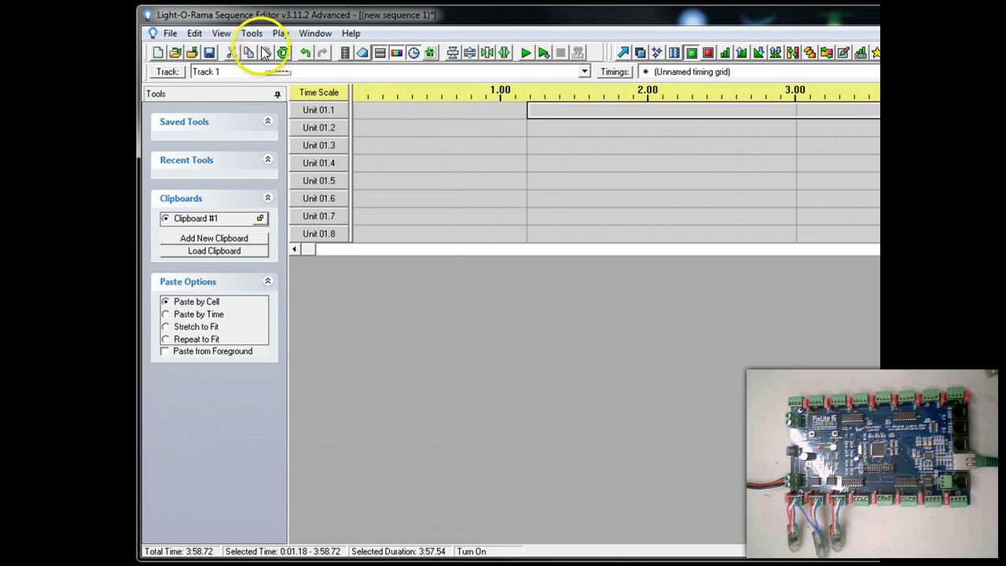
# - Open Track 1's Channel Configuration from the Tools menu
pyautogui.click(220, 35)
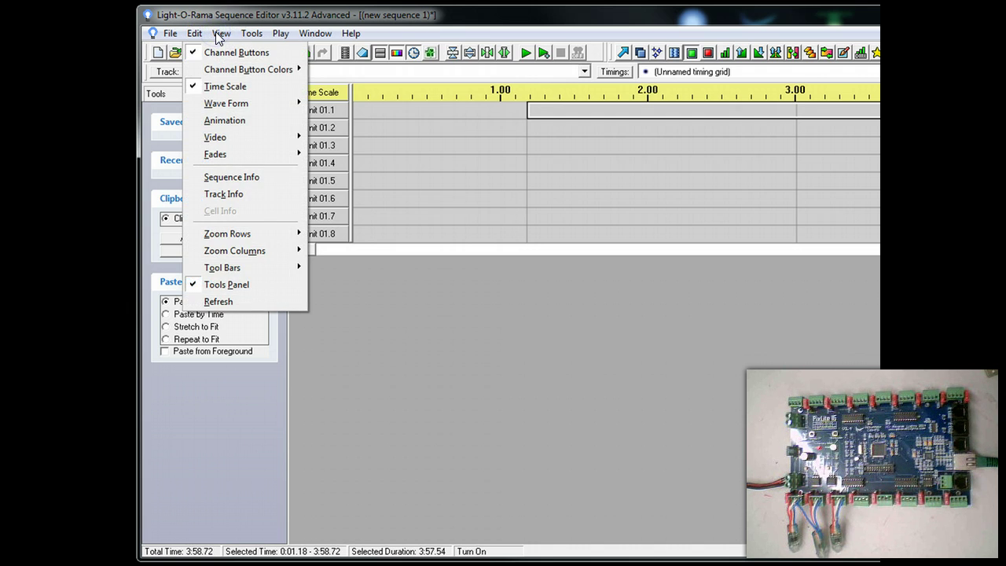
pyautogui.click(251, 35)
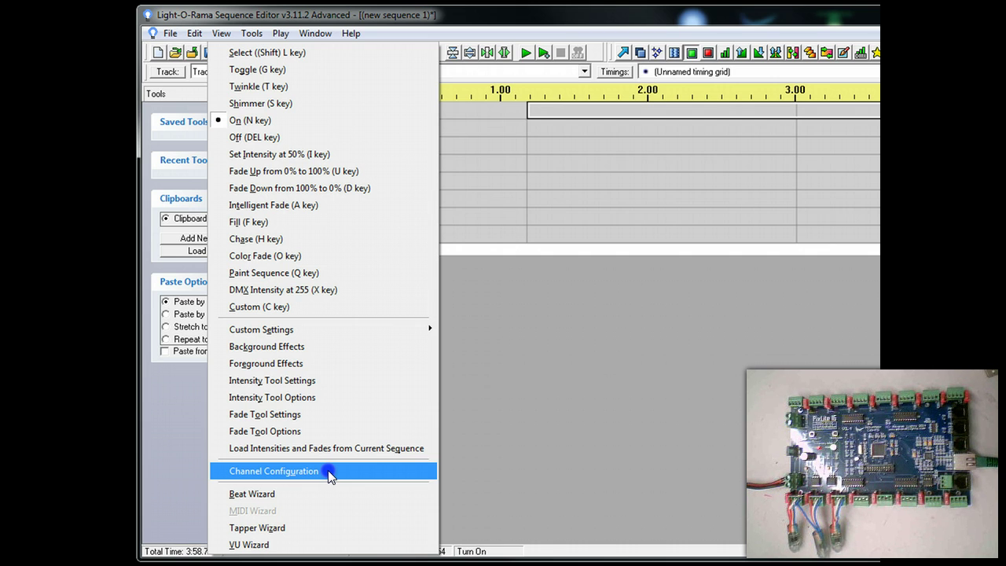
pyautogui.click(327, 470)
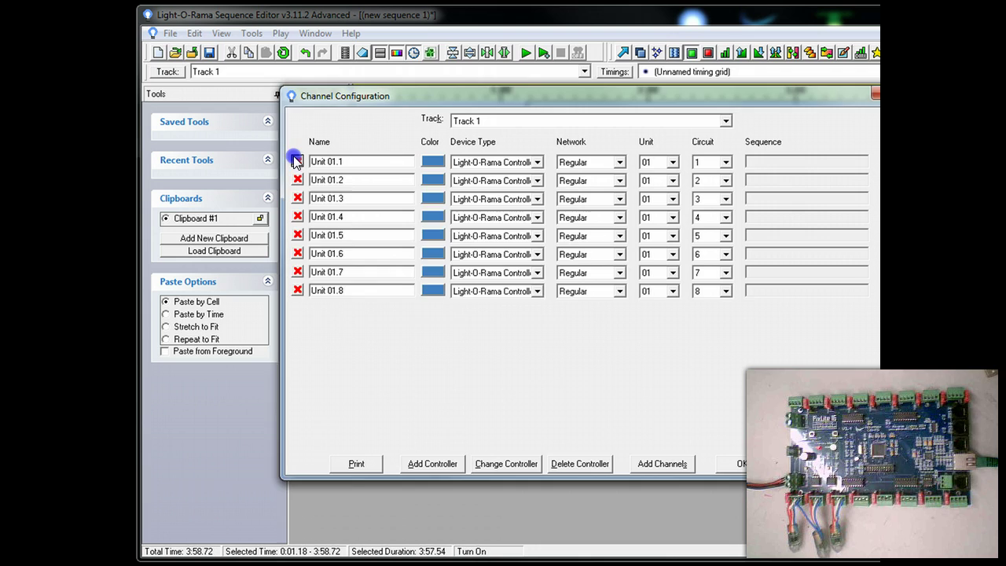
# - Delete channels Unit 01.1 through 01.7, leaving only Unit 01.8
pyautogui.click(297, 162)
pyautogui.press('Return')
pyautogui.press('Escape')
pyautogui.click(297, 161)
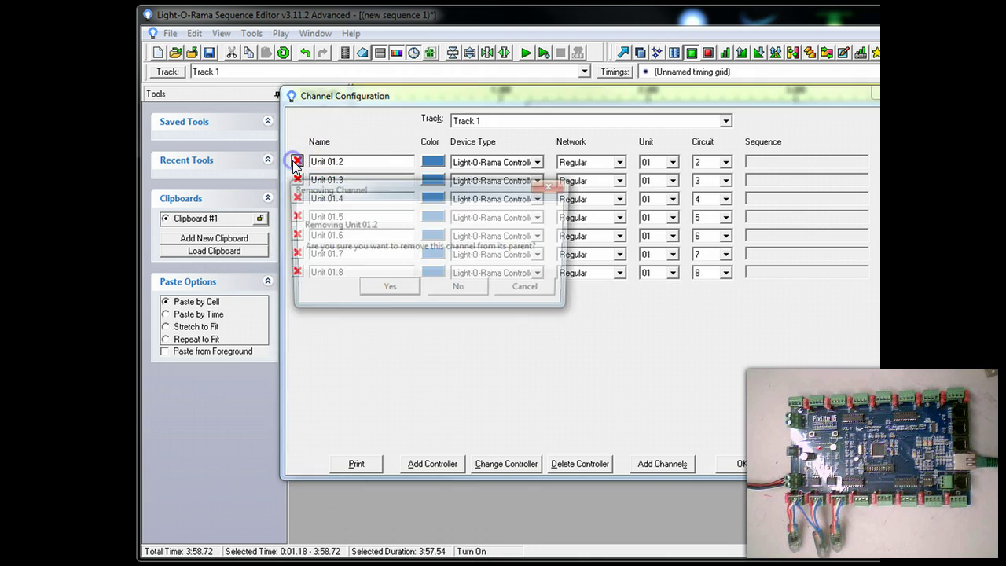
pyautogui.press('Return')
pyautogui.click(297, 161)
pyautogui.press('Return')
pyautogui.click(297, 161)
pyautogui.press('Return')
pyautogui.click(297, 162)
pyautogui.press('Return')
pyautogui.click(297, 161)
pyautogui.press('Return')
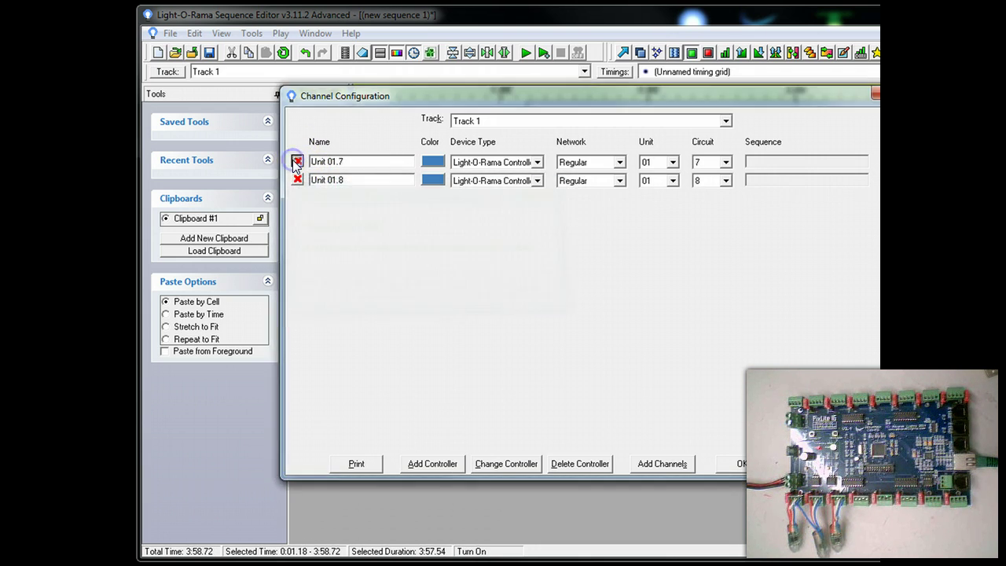
pyautogui.click(297, 161)
pyautogui.press('Return')
pyautogui.click(297, 161)
pyautogui.click(492, 286)
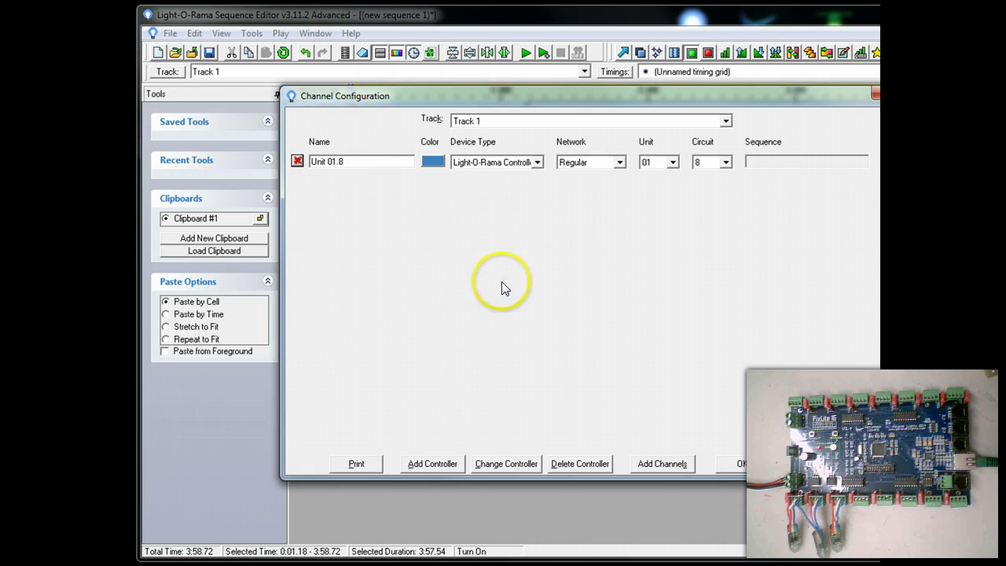
# - Add a DMX Universe controller on Universe 1 with 16 channels, then delete leftover Unit 01.8
pyautogui.click(425, 462)
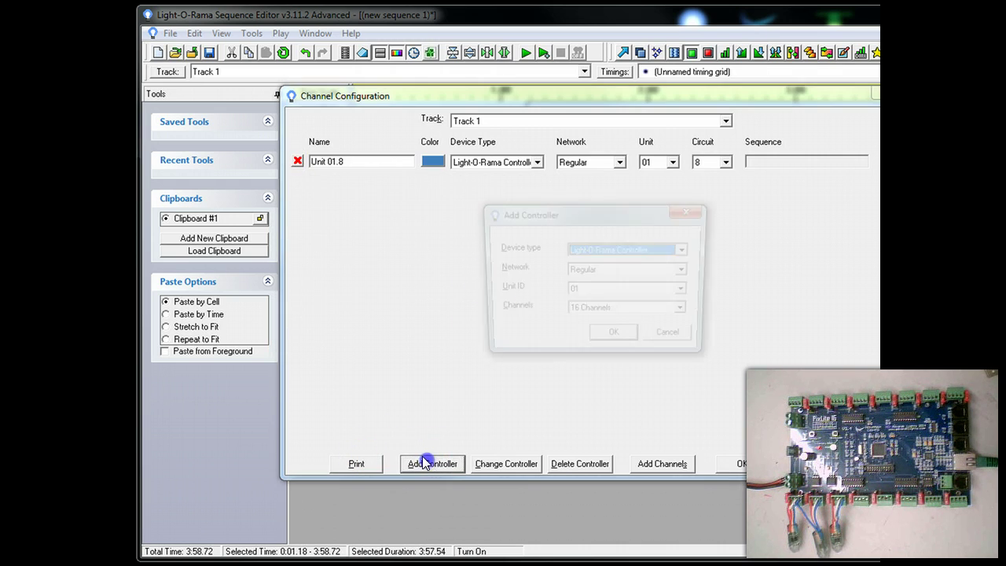
pyautogui.click(633, 249)
pyautogui.click(598, 303)
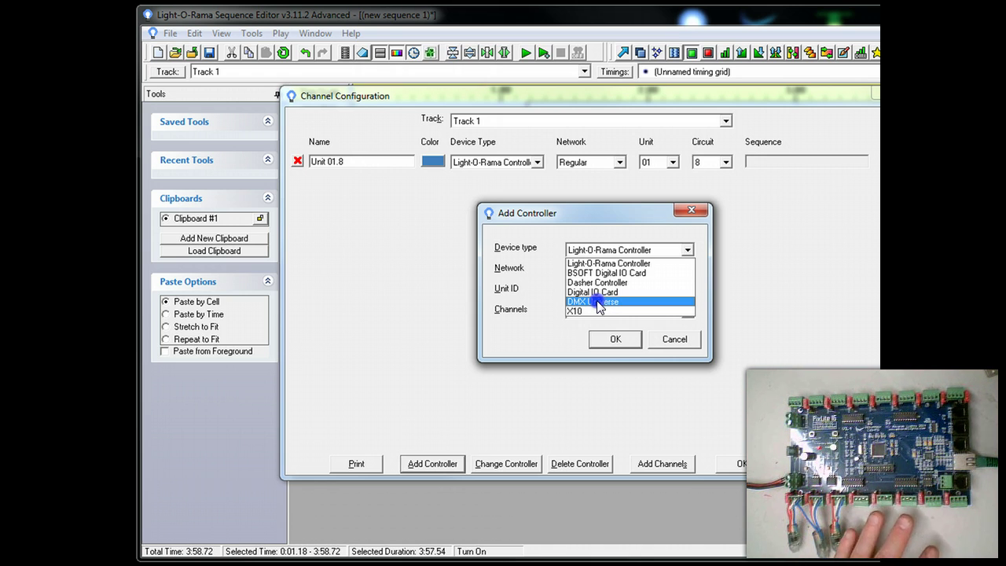
pyautogui.click(591, 271)
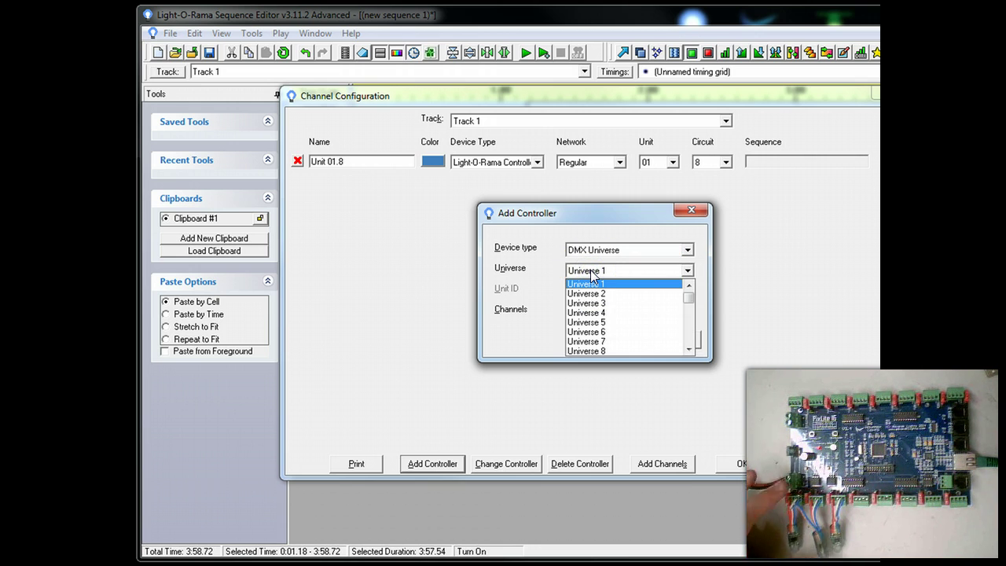
pyautogui.click(588, 283)
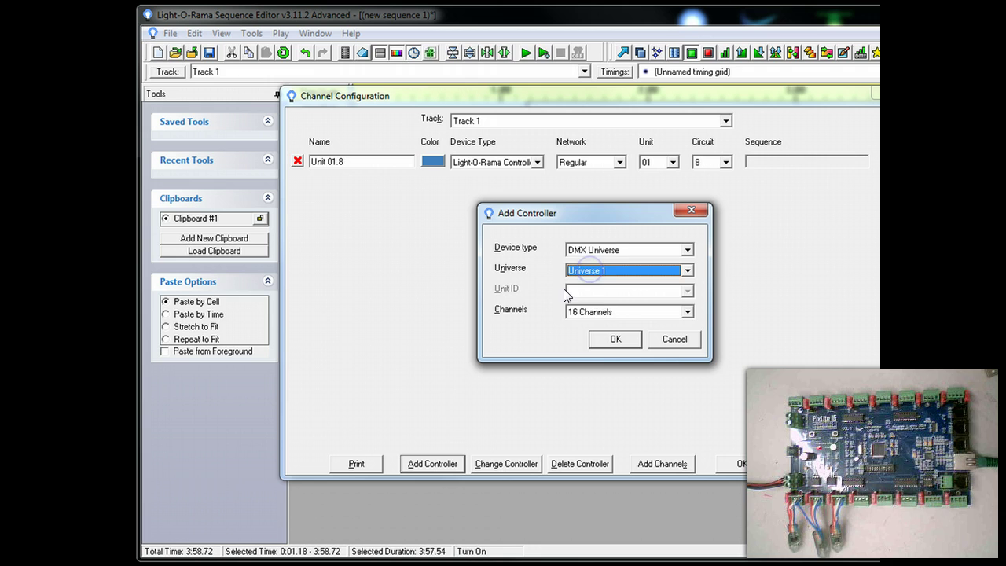
pyautogui.click(604, 316)
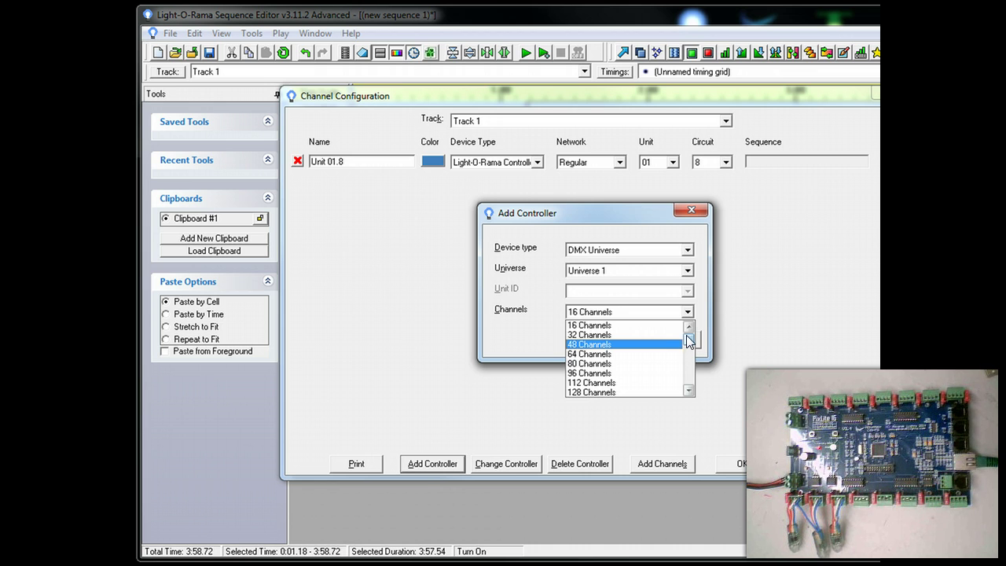
pyautogui.moveTo(689, 343); pyautogui.dragTo(692, 384)
pyautogui.click(603, 392)
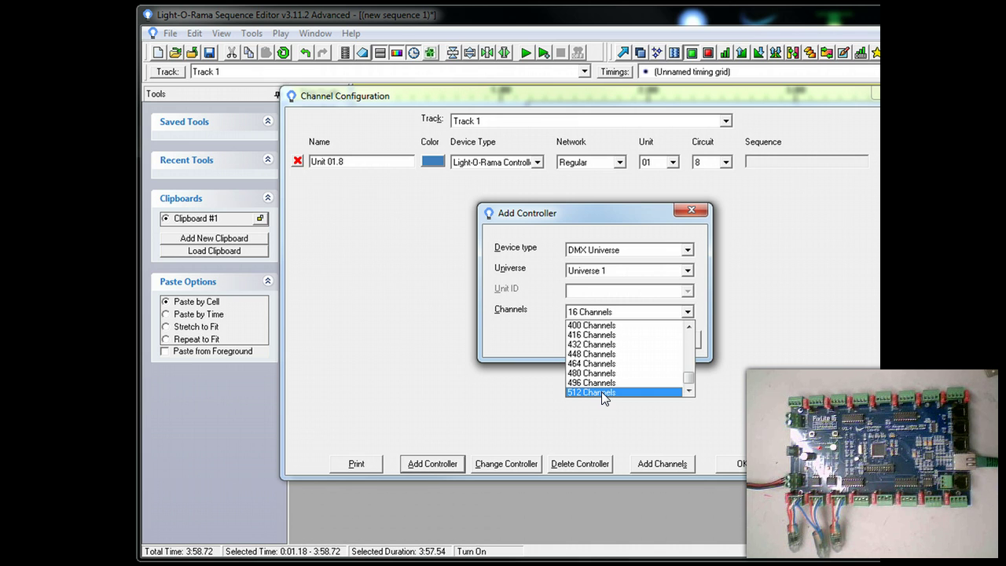
pyautogui.moveTo(689, 383); pyautogui.dragTo(690, 348)
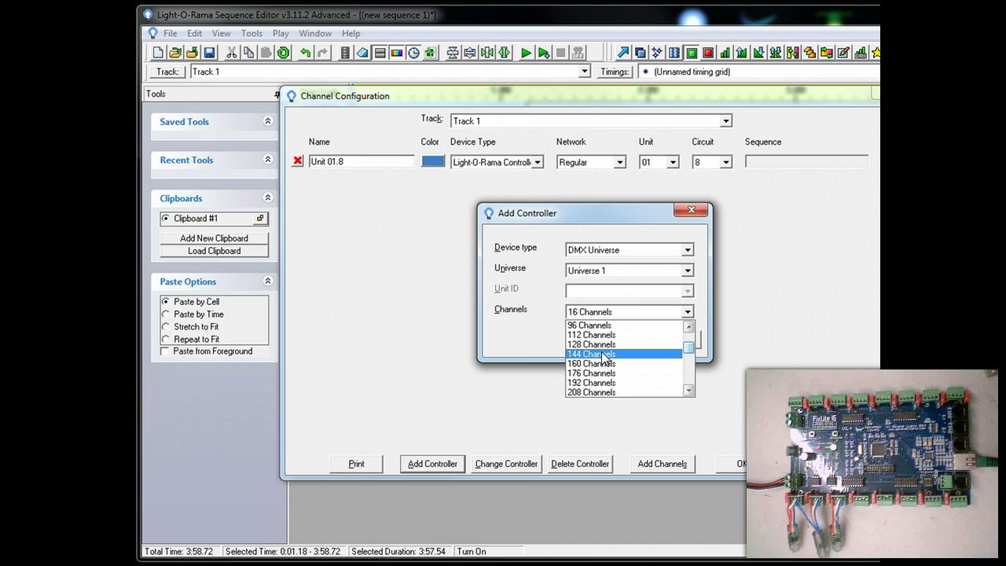
pyautogui.moveTo(684, 348); pyautogui.dragTo(687, 333)
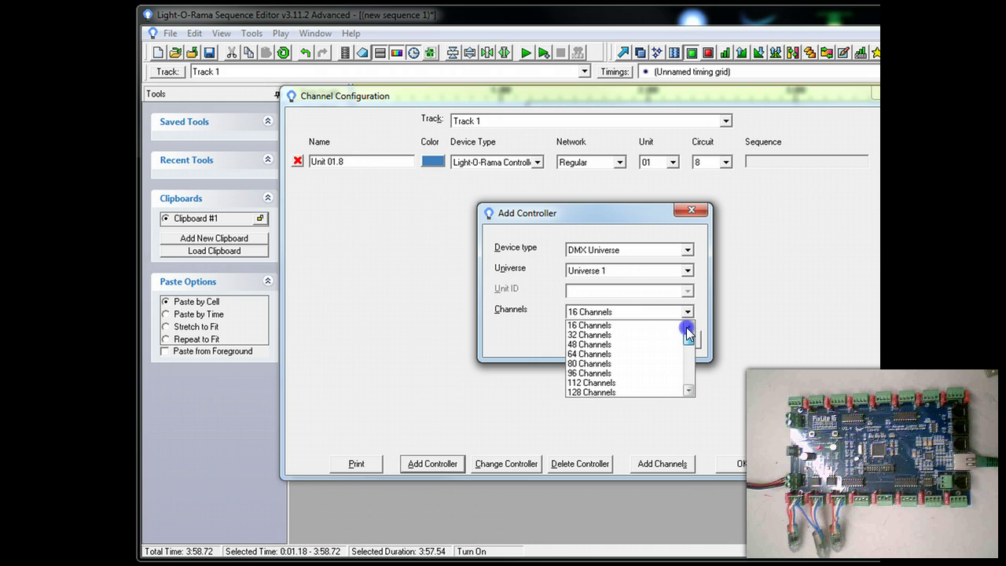
pyautogui.click(619, 332)
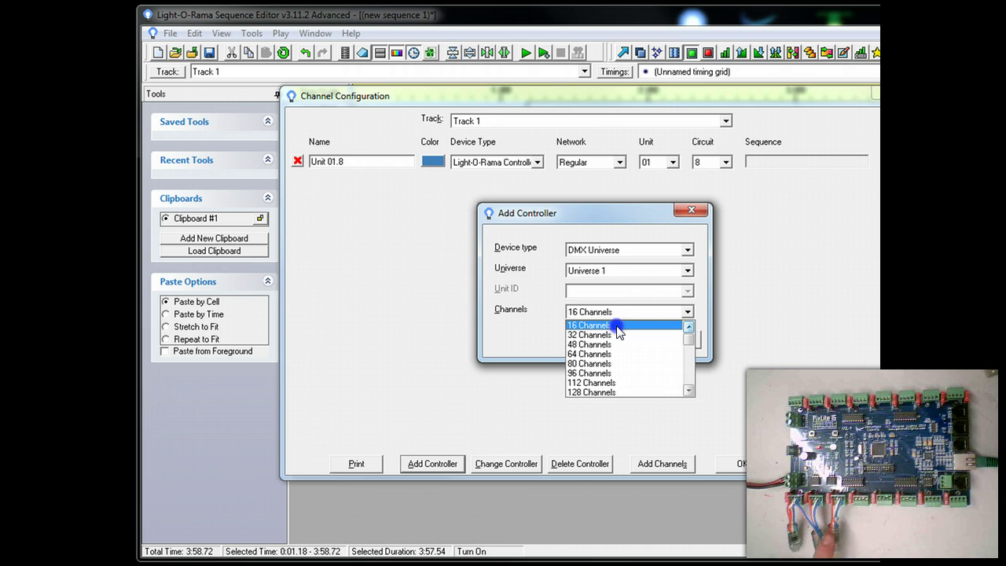
pyautogui.click(618, 327)
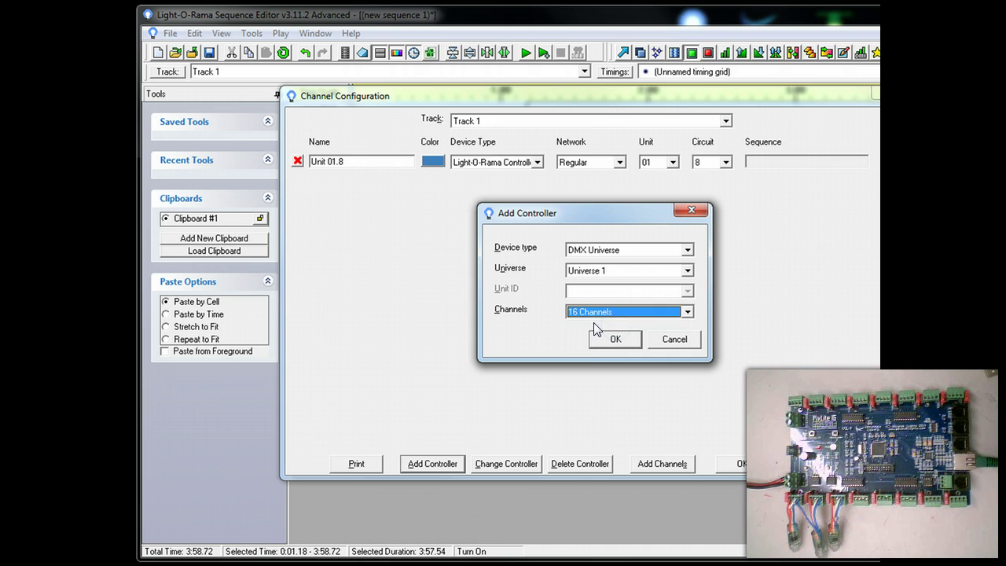
pyautogui.click(612, 339)
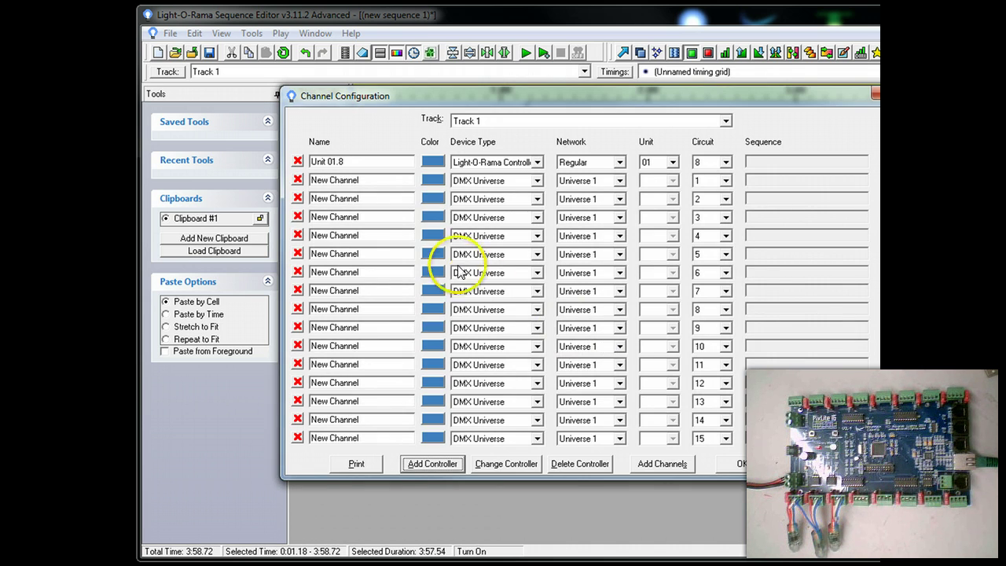
pyautogui.click(295, 161)
# - Confirm removing Unit 01.8, rename the first three channels DMX 1, DMX 2, DMX 3, and apply
pyautogui.click(386, 288)
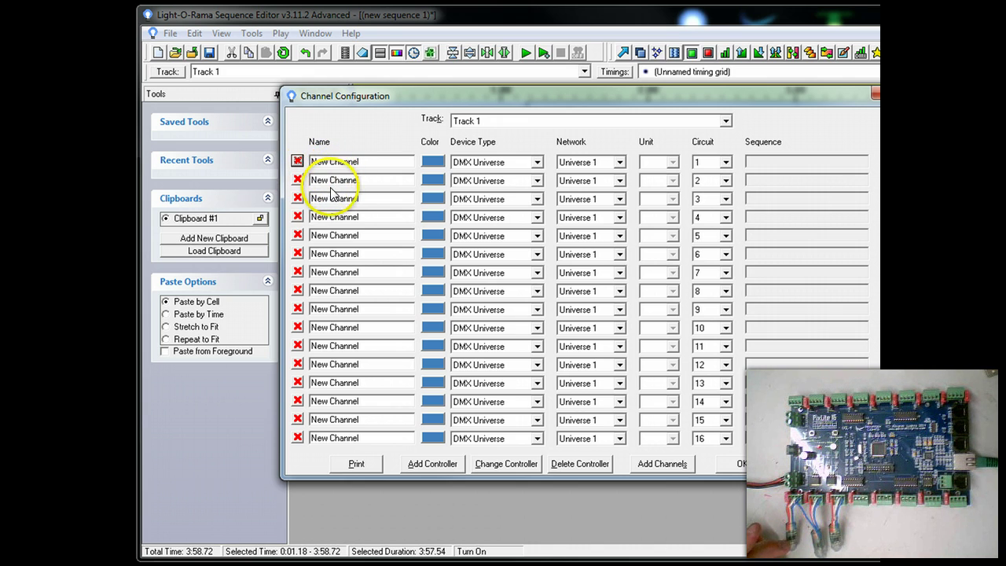
pyautogui.moveTo(382, 162); pyautogui.dragTo(240, 169)
pyautogui.write('DMX 1')
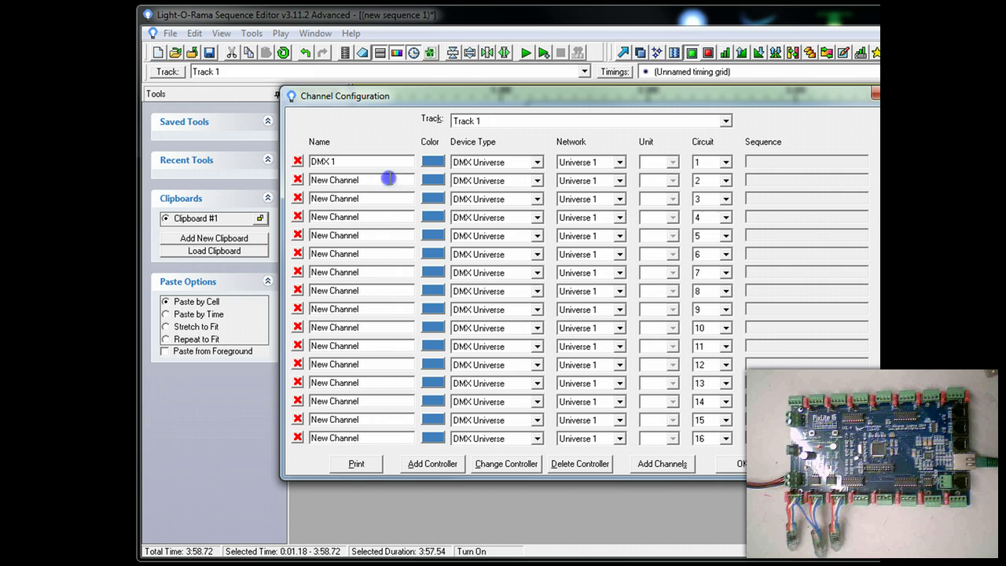
pyautogui.moveTo(389, 179); pyautogui.dragTo(230, 174)
pyautogui.write('DMX 2')
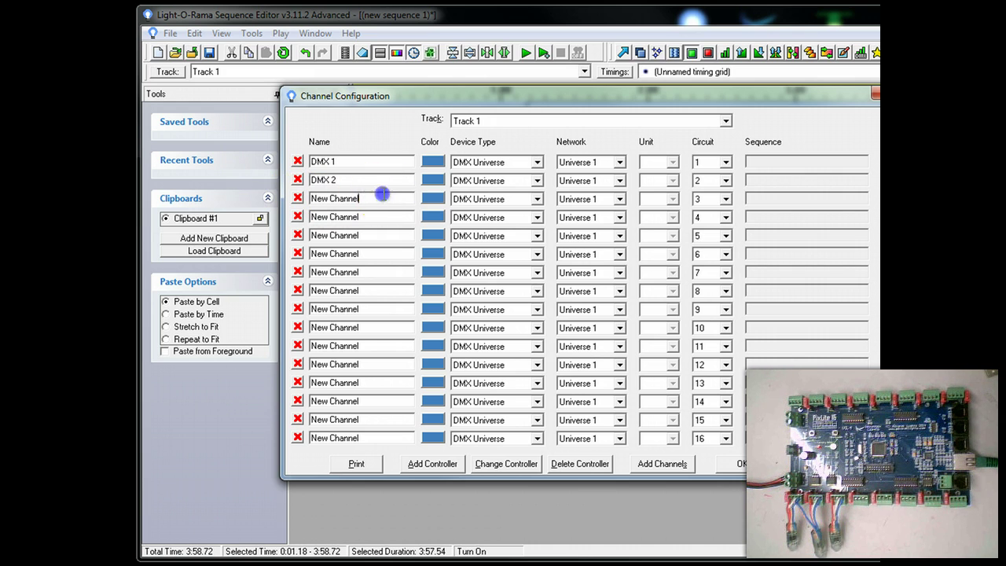
pyautogui.moveTo(382, 197); pyautogui.dragTo(239, 185)
pyautogui.write('DMX 3')
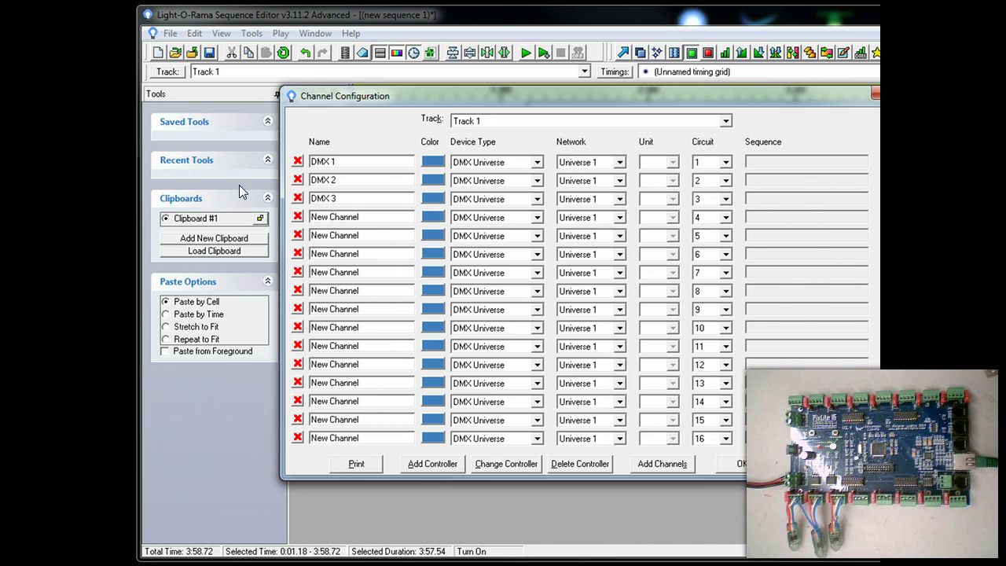
pyautogui.click(756, 461)
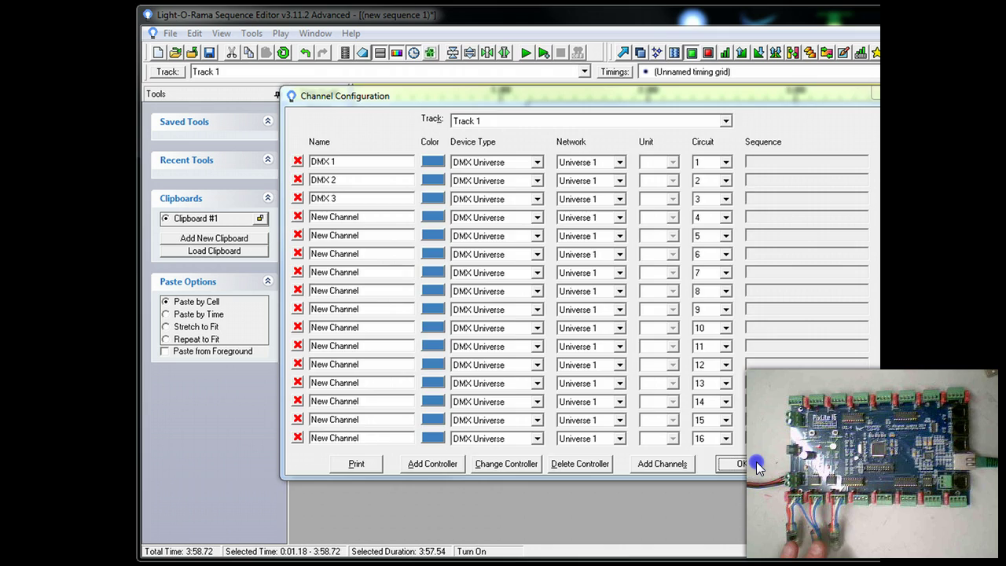
# - Back in the grid, switch on DMX 1 at 0.00–1.18, DMX 2 at 1.18–3.01, DMX 3 from 3.01
pyautogui.click(756, 461)
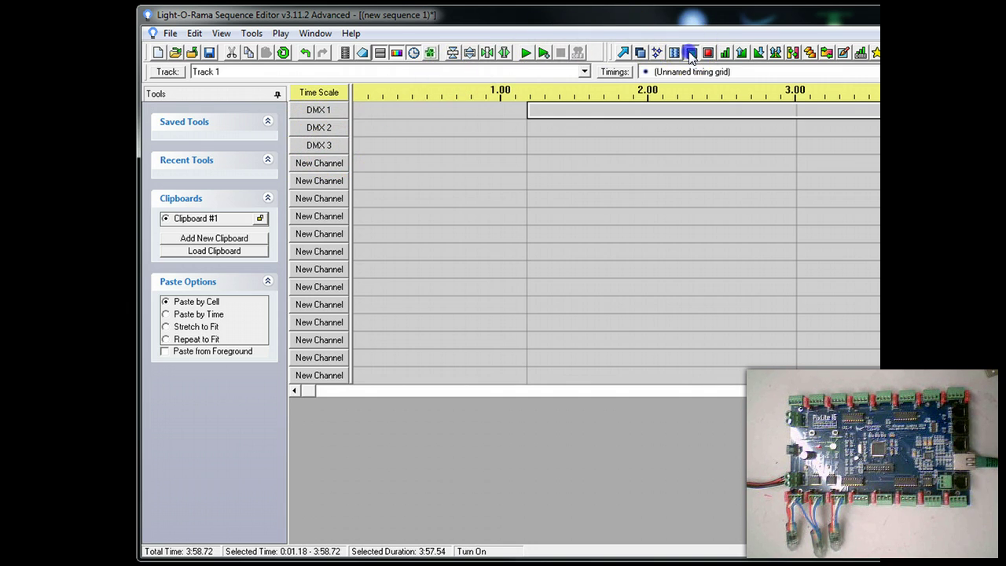
pyautogui.click(401, 110)
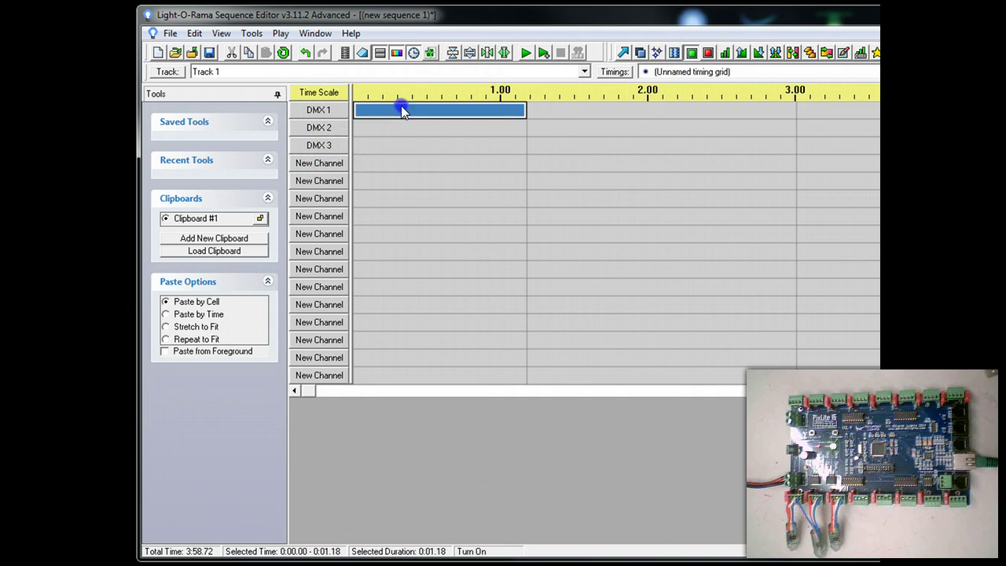
pyautogui.click(549, 123)
pyautogui.click(830, 140)
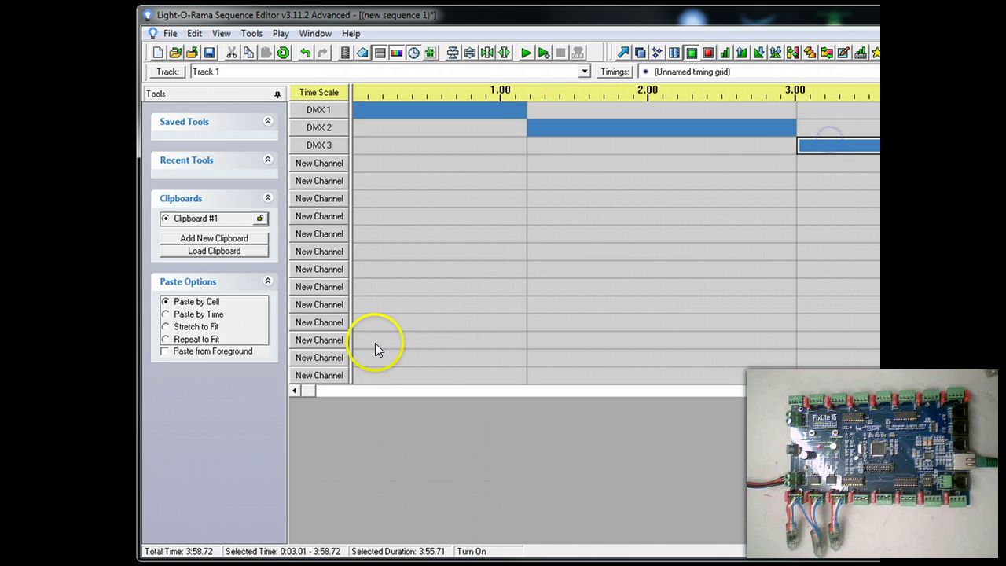
pyautogui.click(280, 33)
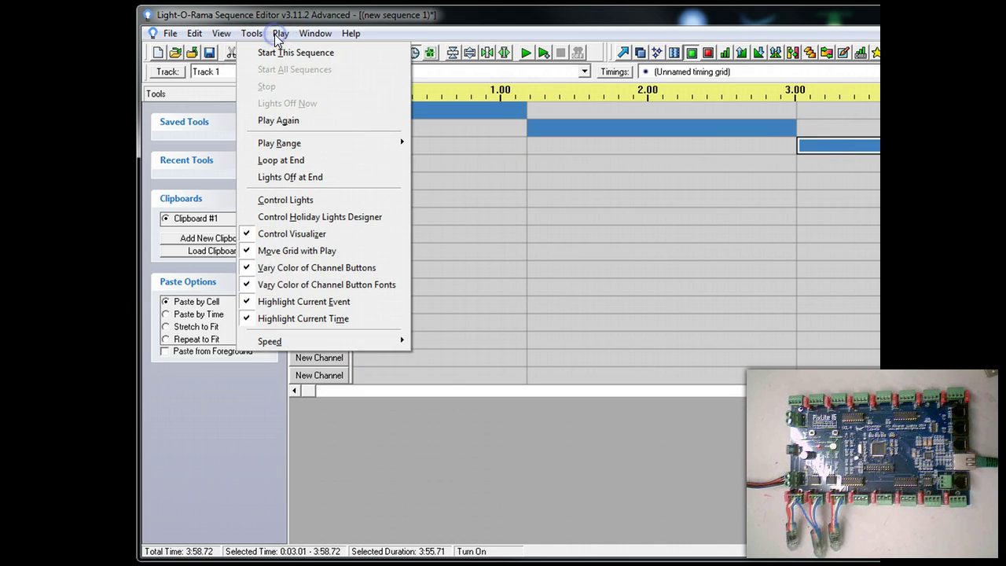
# - Start the sequence, then dismiss the LORMonitor COM5 serial-port error and the system-tray notice
pyautogui.click(296, 52)
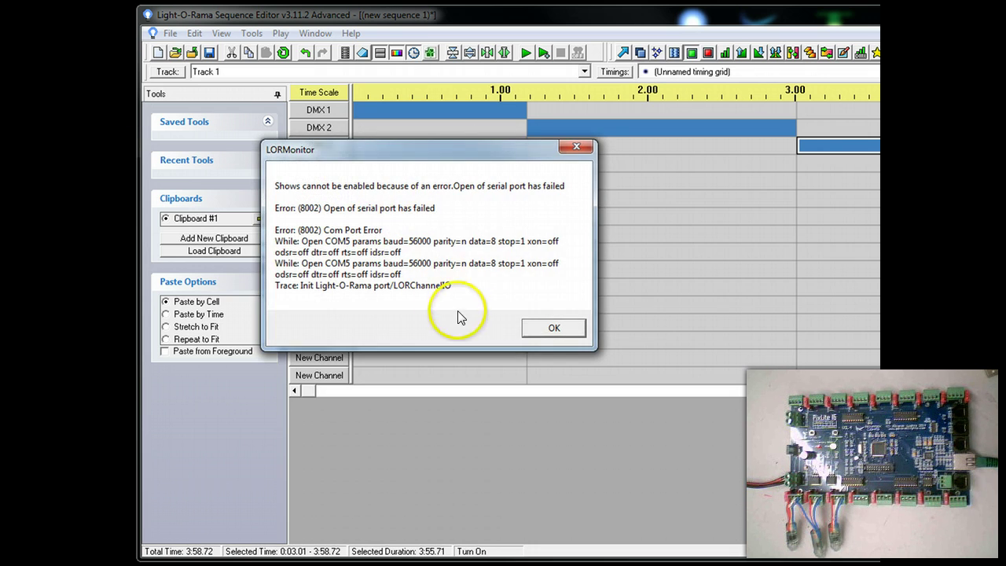
pyautogui.click(543, 328)
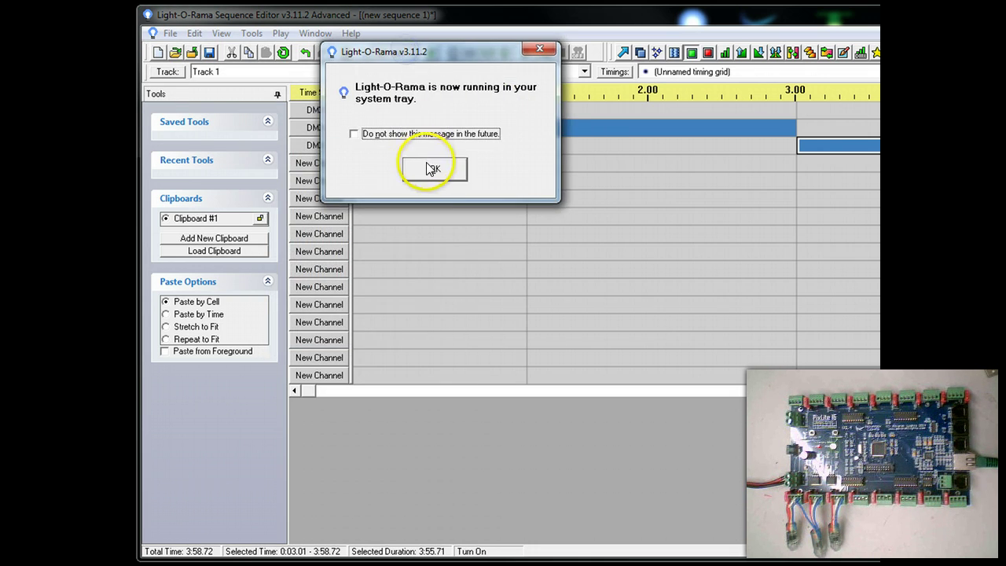
pyautogui.click(433, 168)
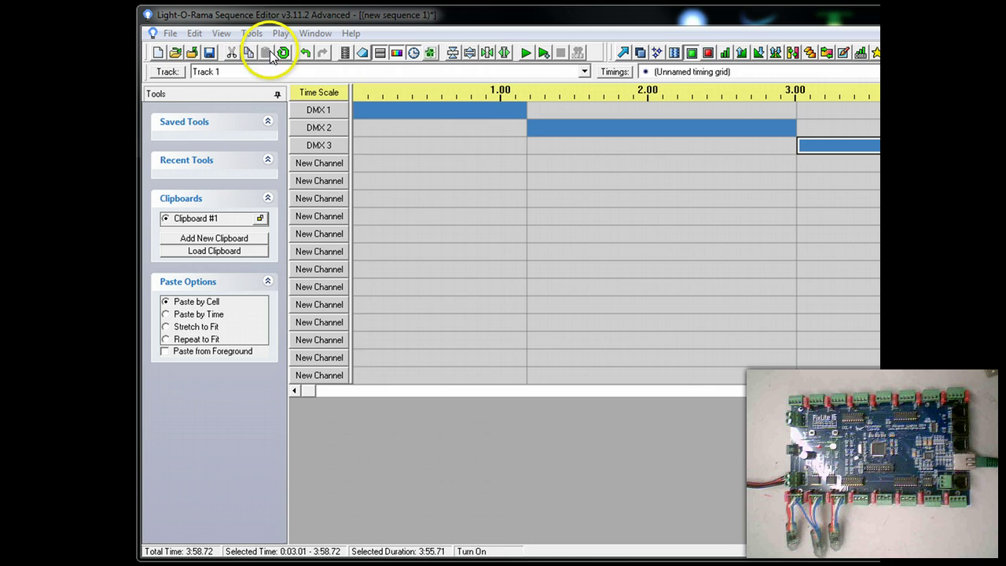
# - Turn on Control Lights in the Play menu for live control of the pixels
pyautogui.click(252, 34)
pyautogui.doubleClick(252, 34)
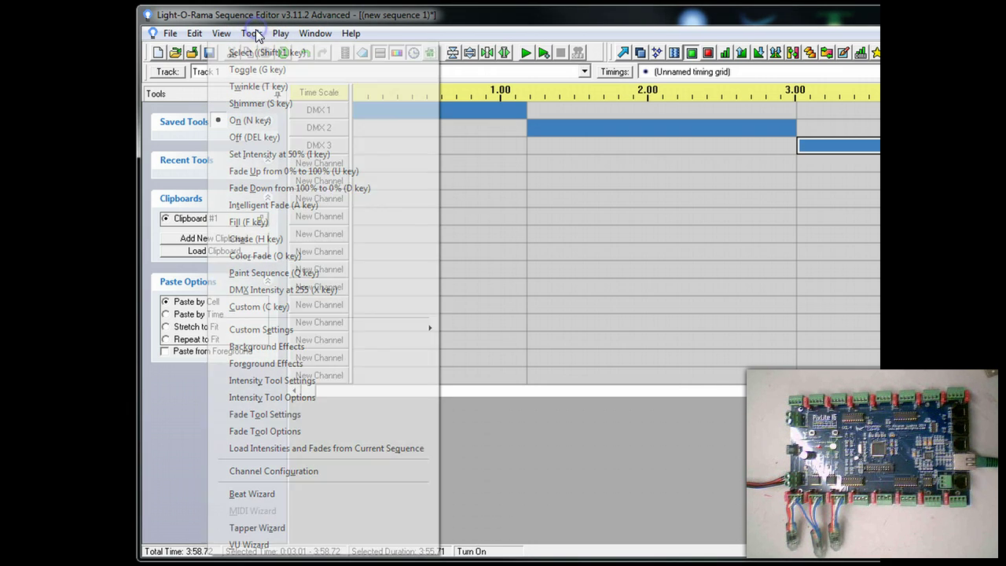
pyautogui.click(279, 33)
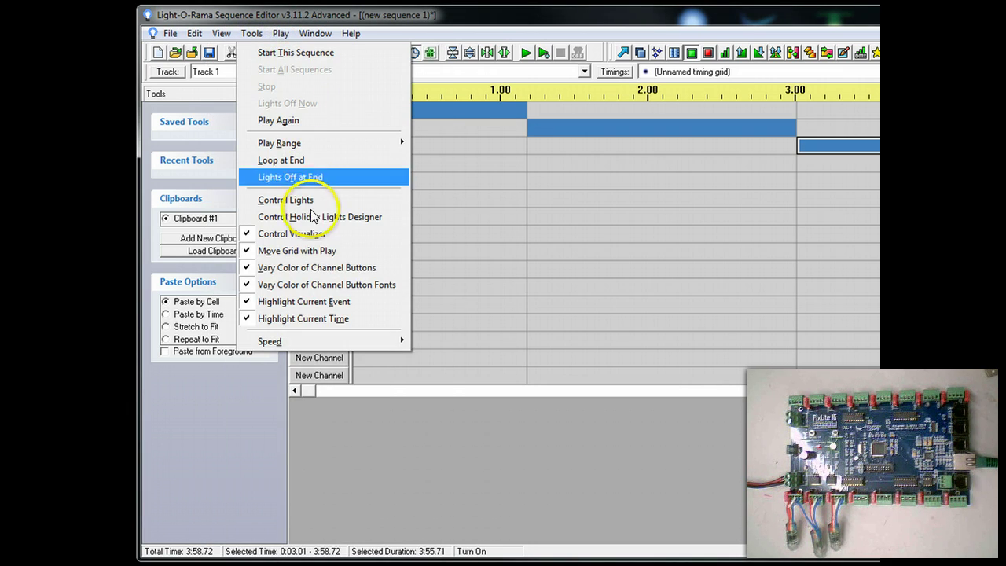
pyautogui.click(311, 198)
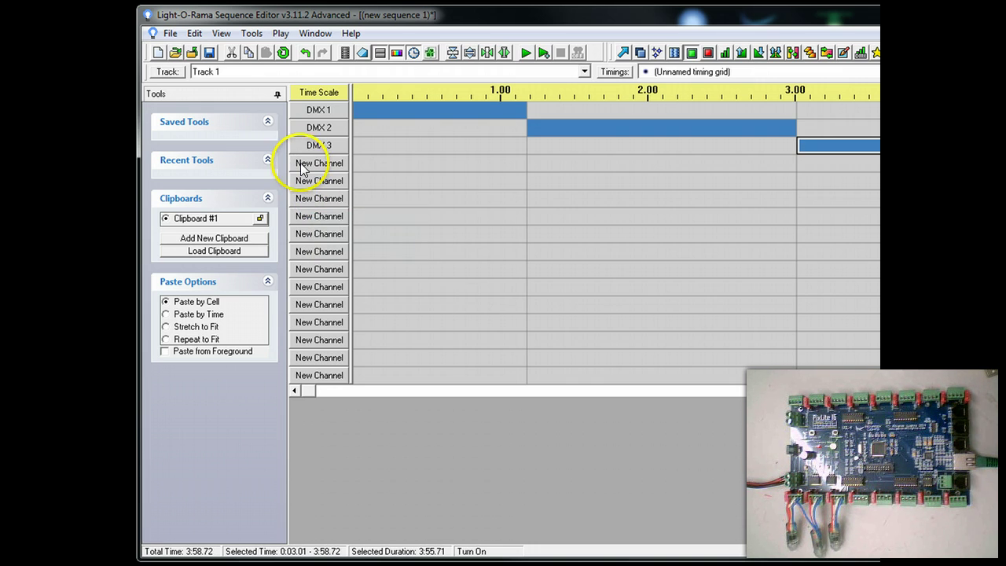
# - Play the sequence on the pixels and stop it, twice
pyautogui.click(279, 33)
pyautogui.click(288, 48)
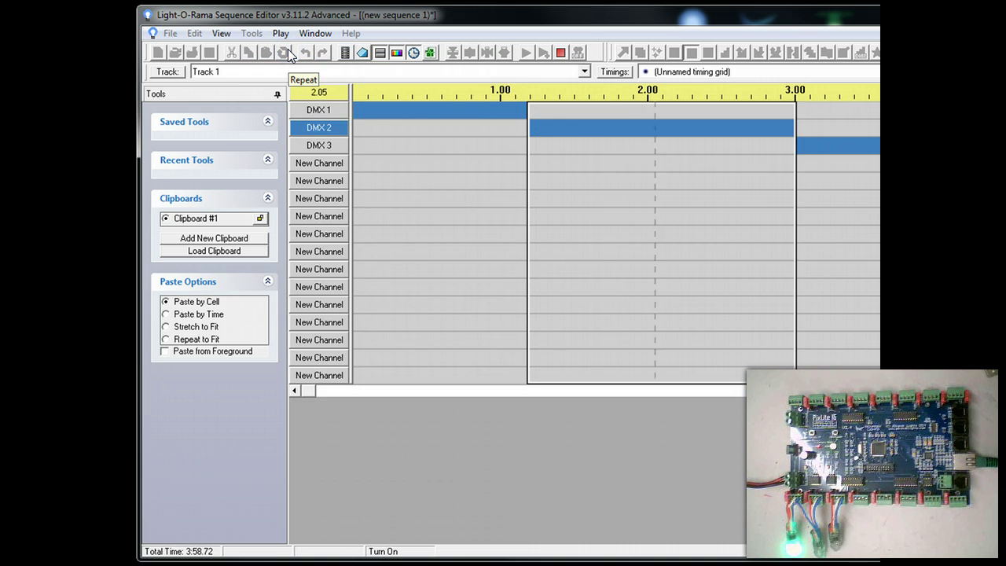
pyautogui.click(560, 52)
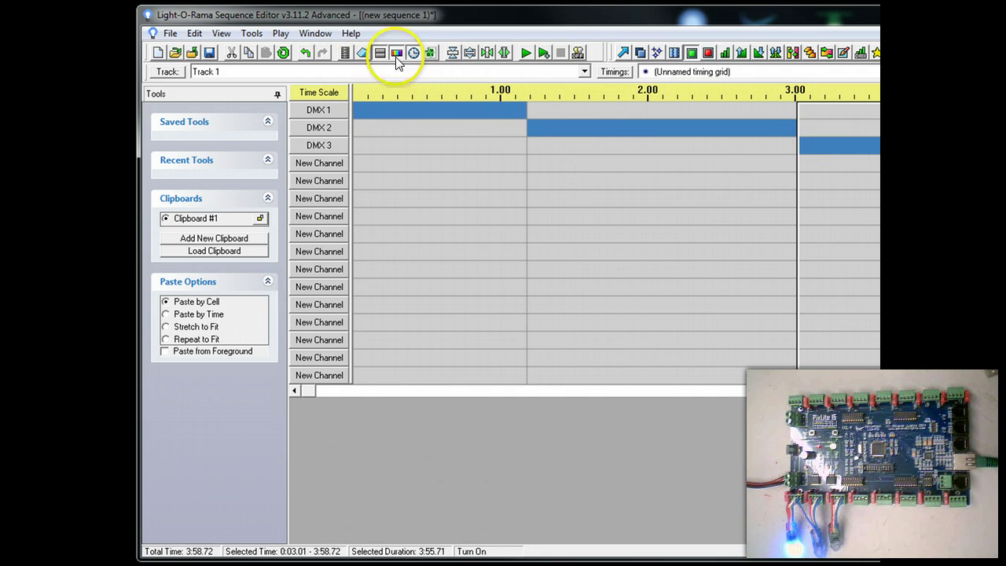
pyautogui.click(275, 33)
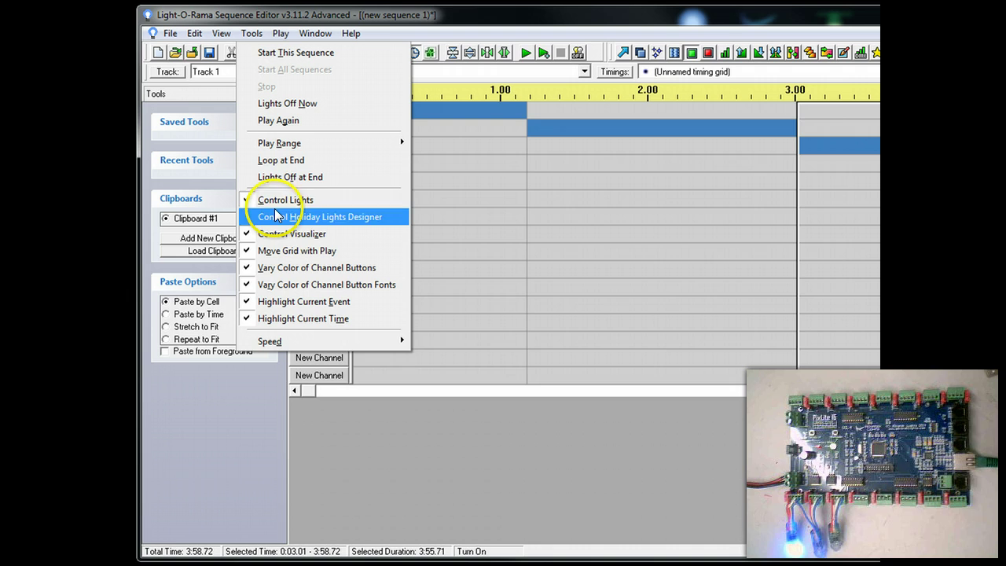
pyautogui.click(285, 53)
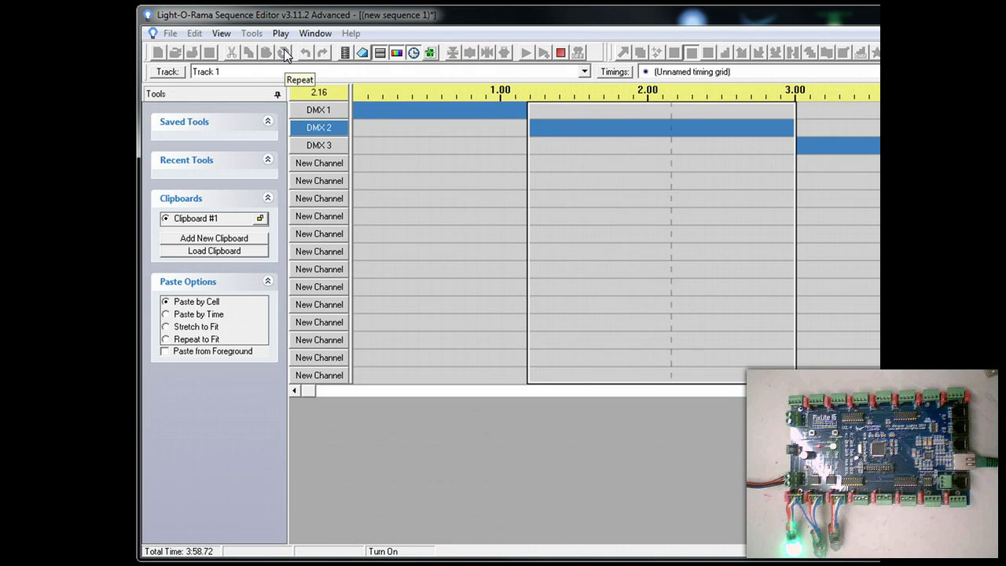
pyautogui.click(560, 53)
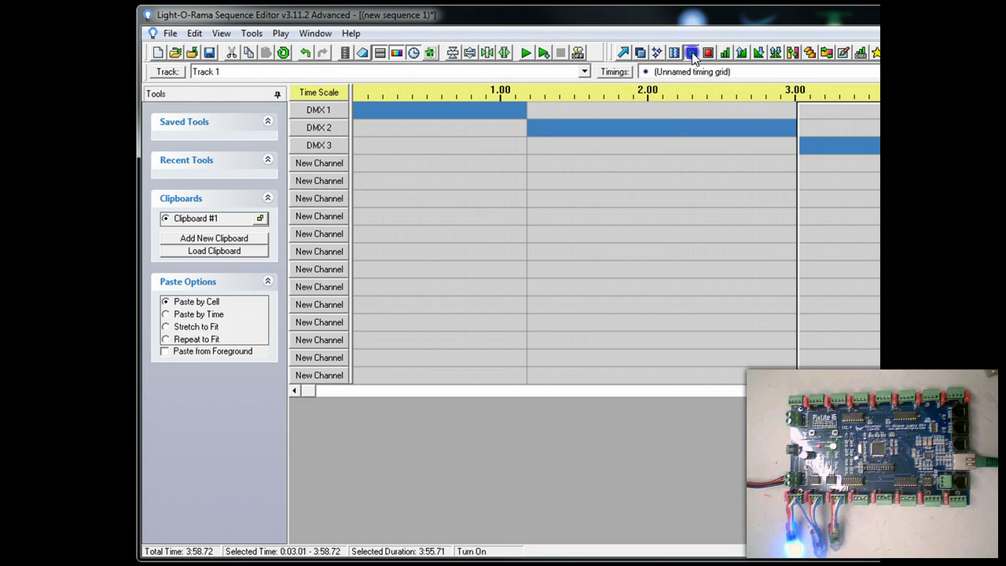
# - Switch on three New Channel rows at 0.00–1.18 and the next three at 1.18–3.01
pyautogui.moveTo(393, 164); pyautogui.dragTo(386, 197)
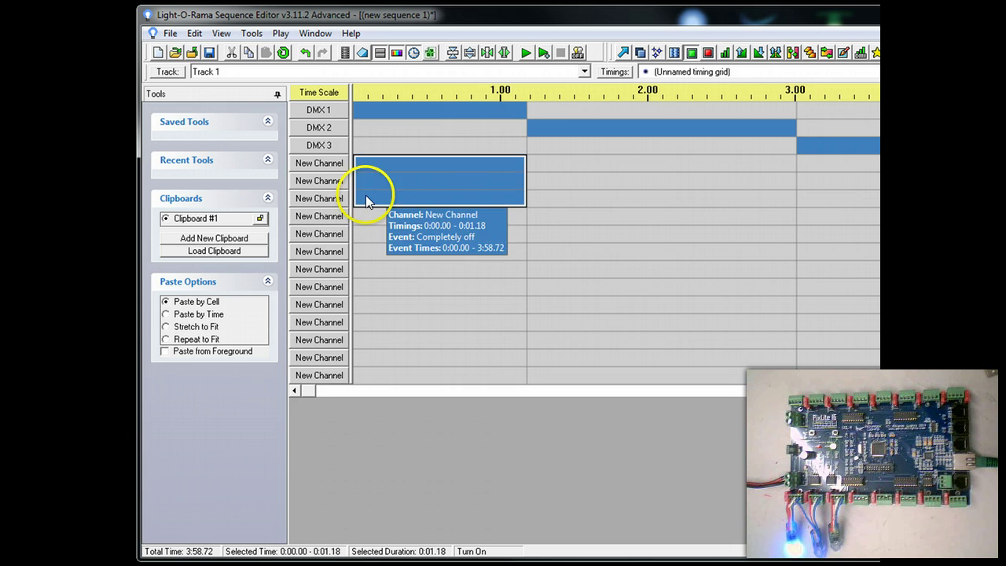
pyautogui.moveTo(548, 217); pyautogui.dragTo(554, 251)
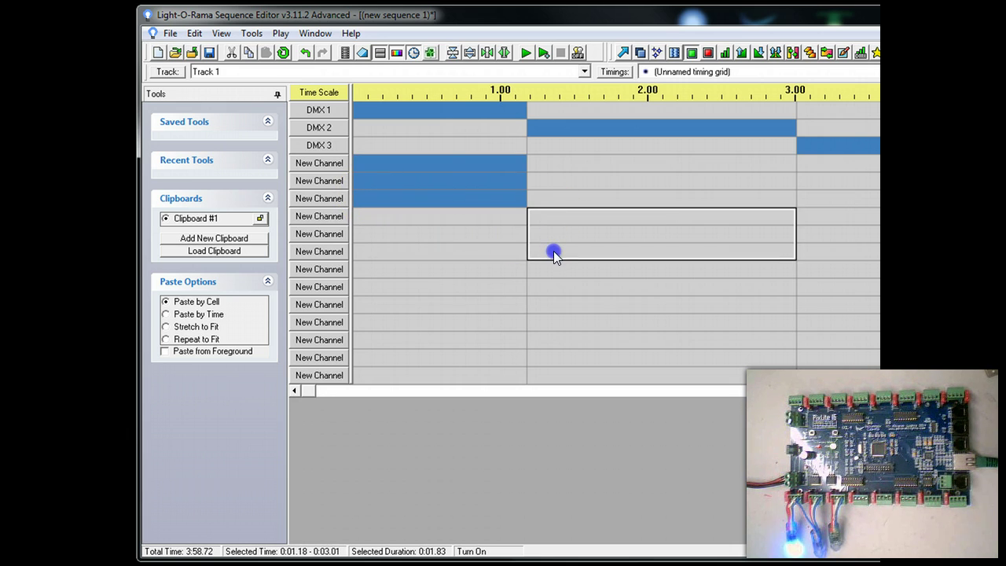
pyautogui.press('o')
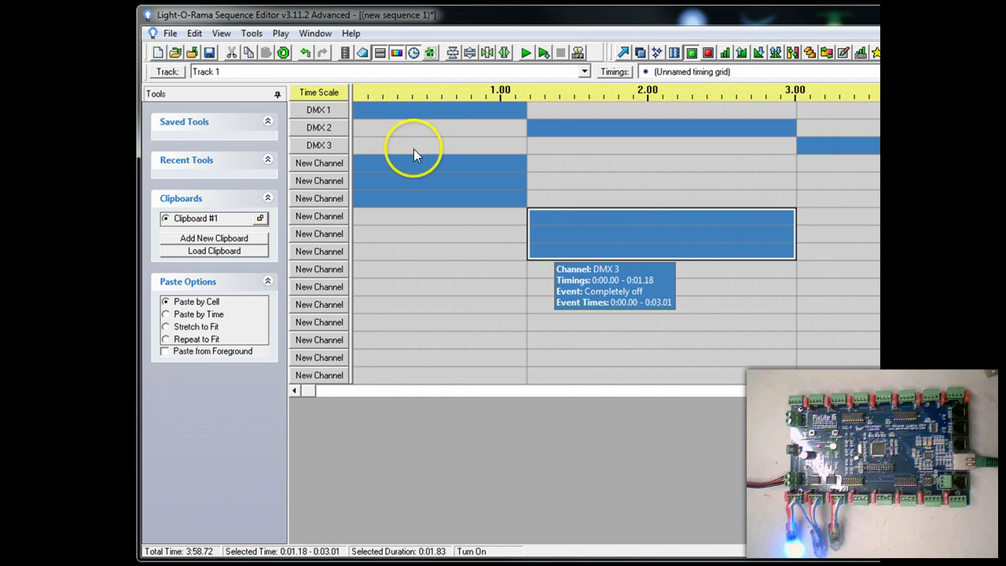
# - Play the updated sequence to check it, then stop playback
pyautogui.click(527, 56)
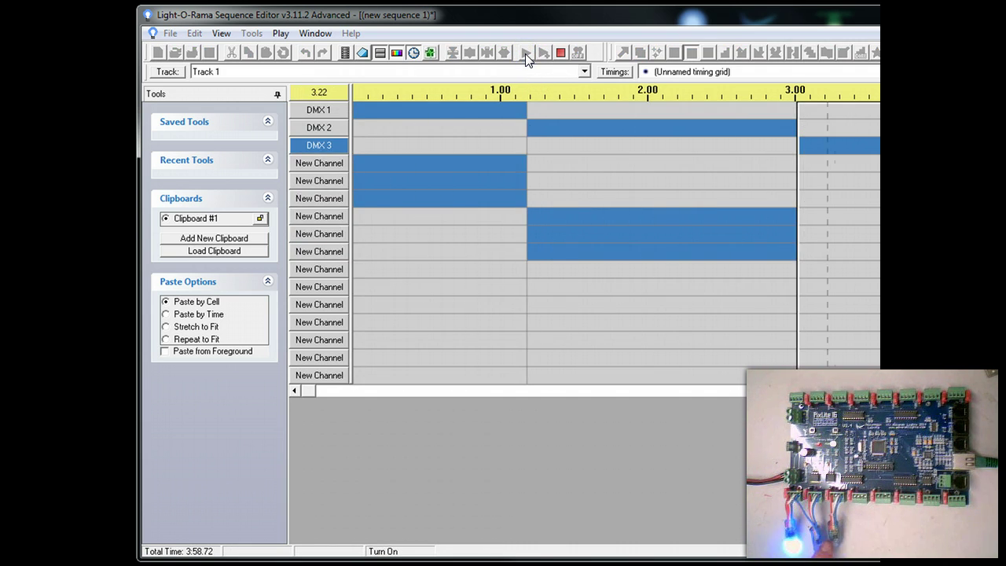
pyautogui.click(509, 58)
pyautogui.click(560, 53)
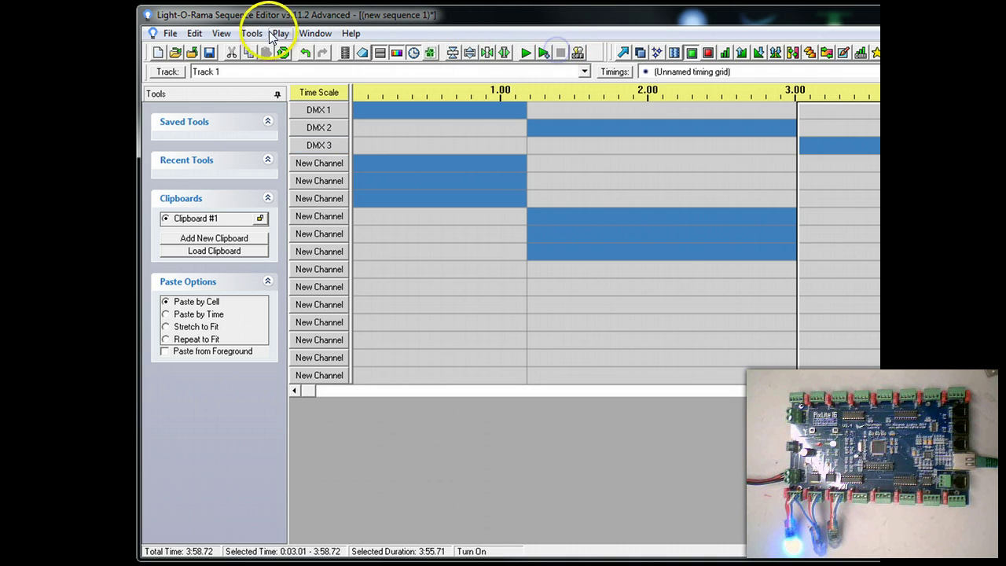
pyautogui.click(283, 33)
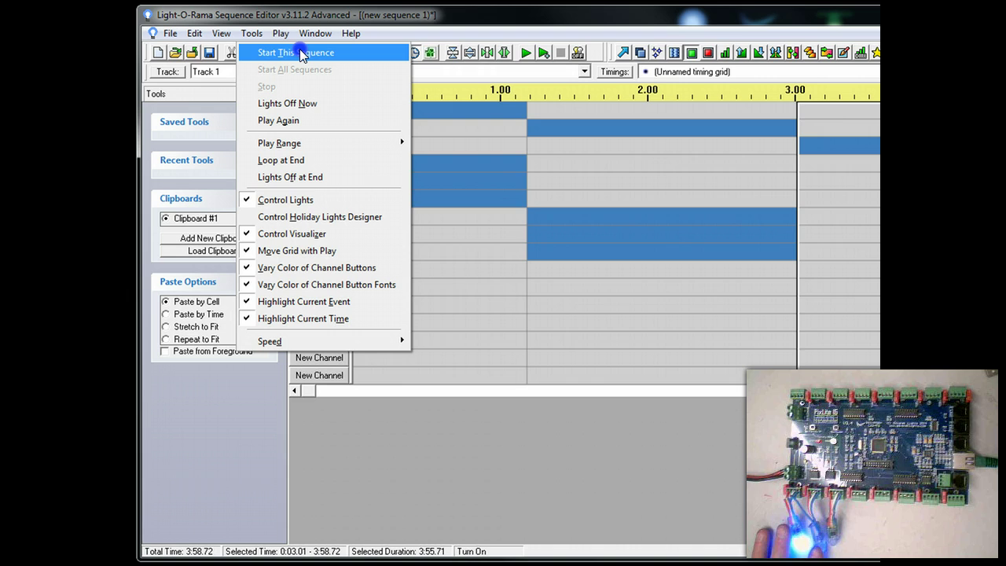
pyautogui.click(303, 54)
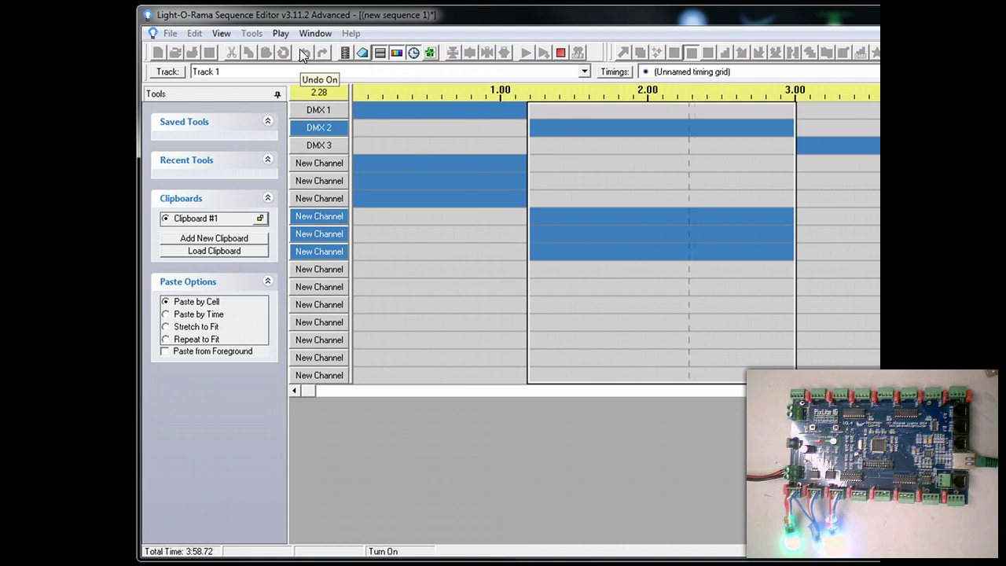
pyautogui.click(282, 126)
pyautogui.click(561, 53)
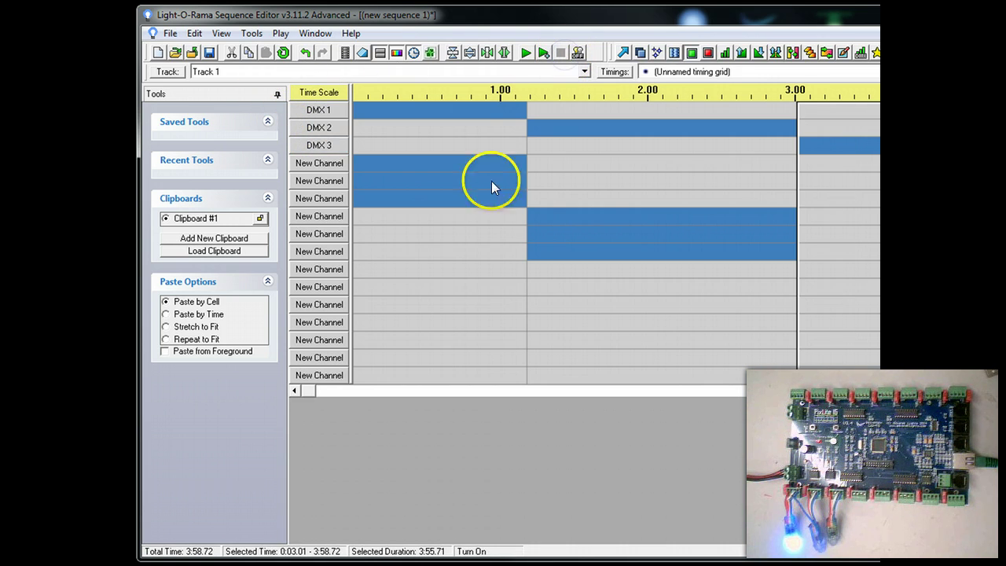
pyautogui.moveTo(493, 248)
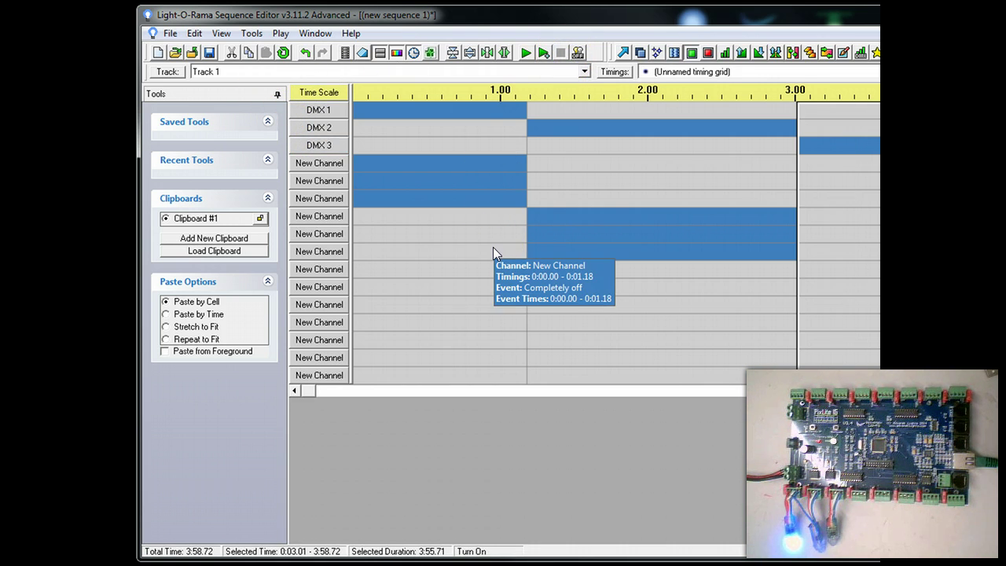